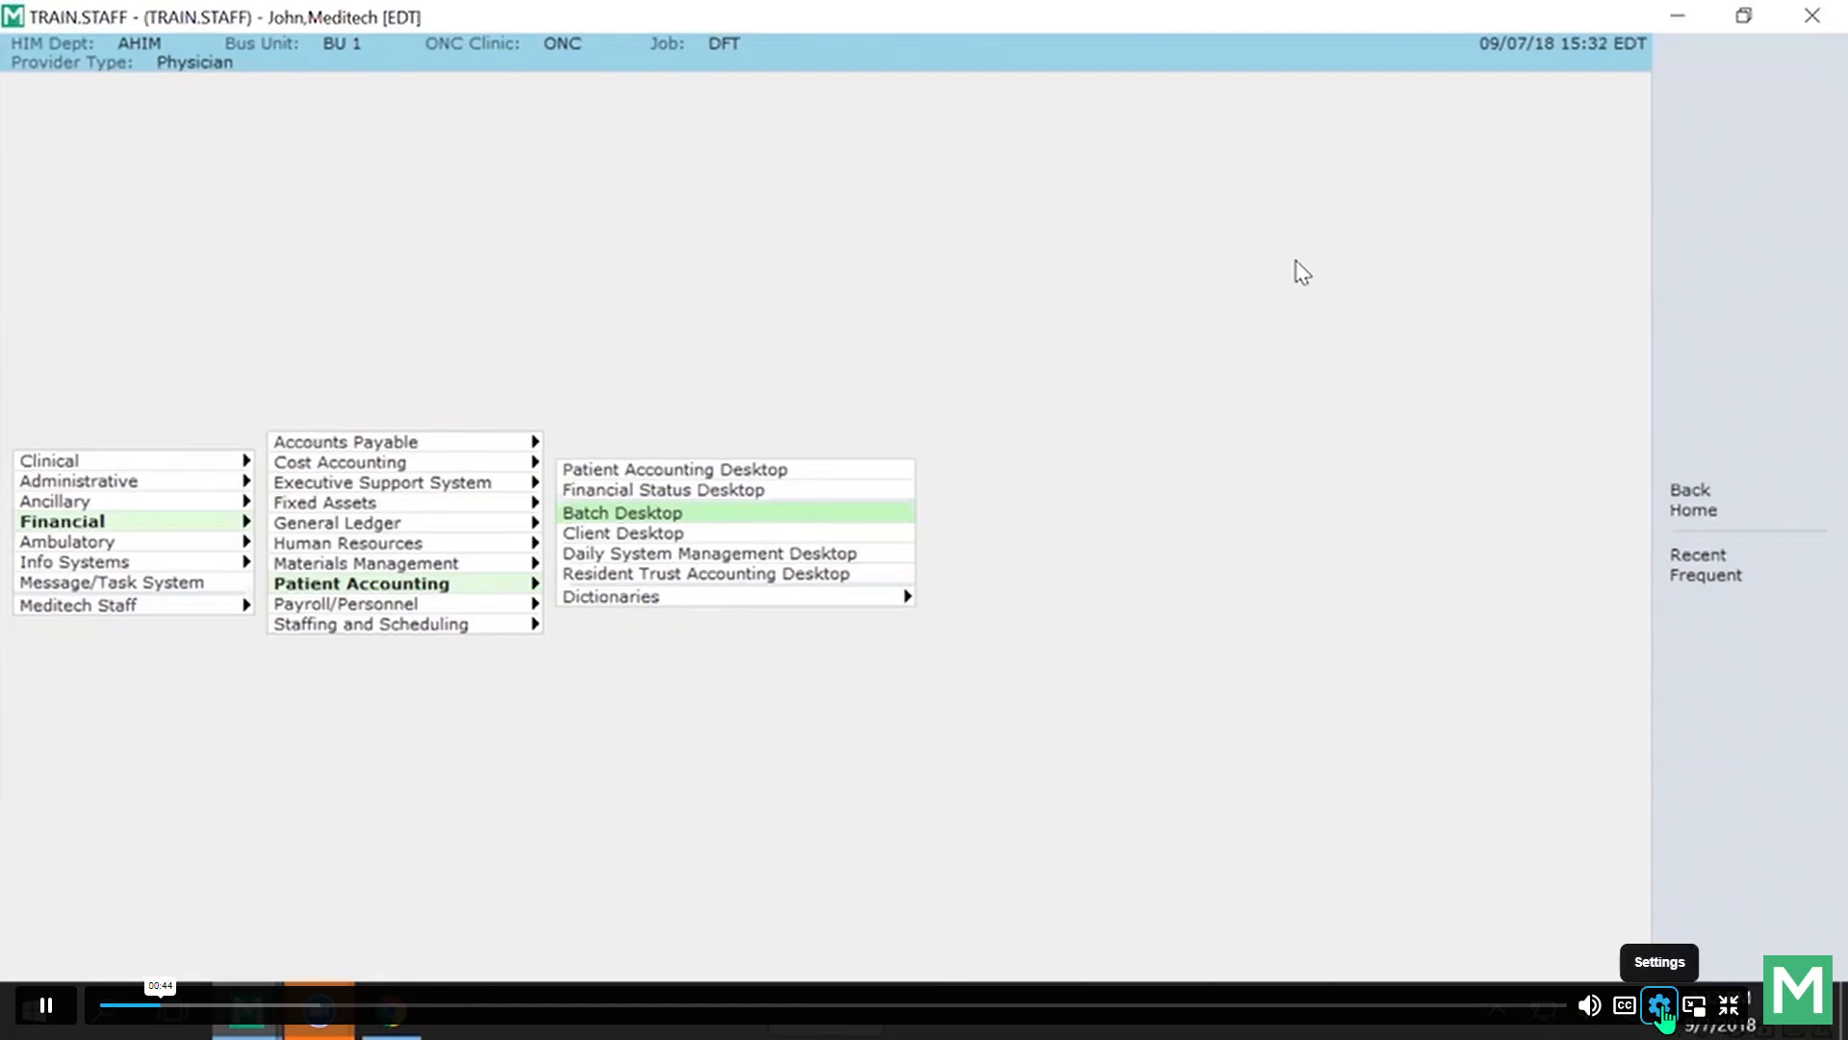
# Set the video playback speed to 2x.
pyautogui.click(1659, 1005)
pyautogui.click(1662, 968)
pyautogui.click(1633, 954)
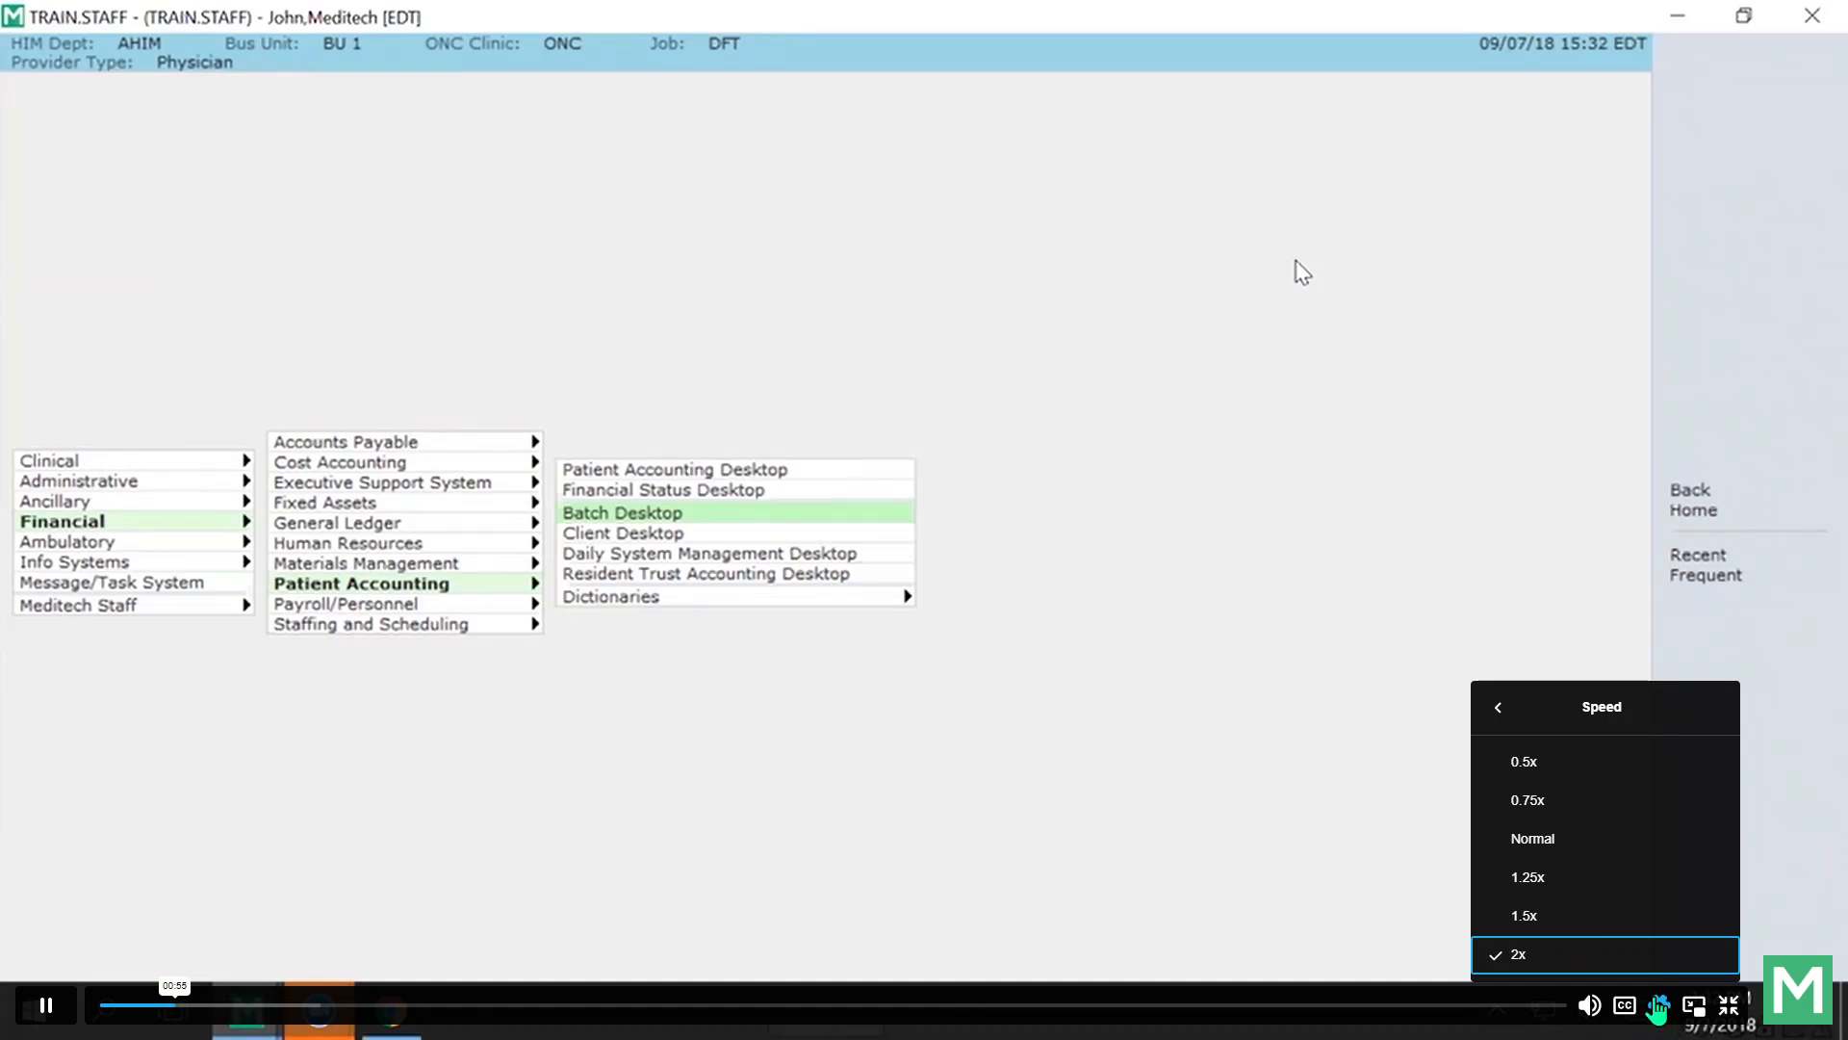
# Turn on English captions at 50% font size in yellow.
pyautogui.click(1629, 1013)
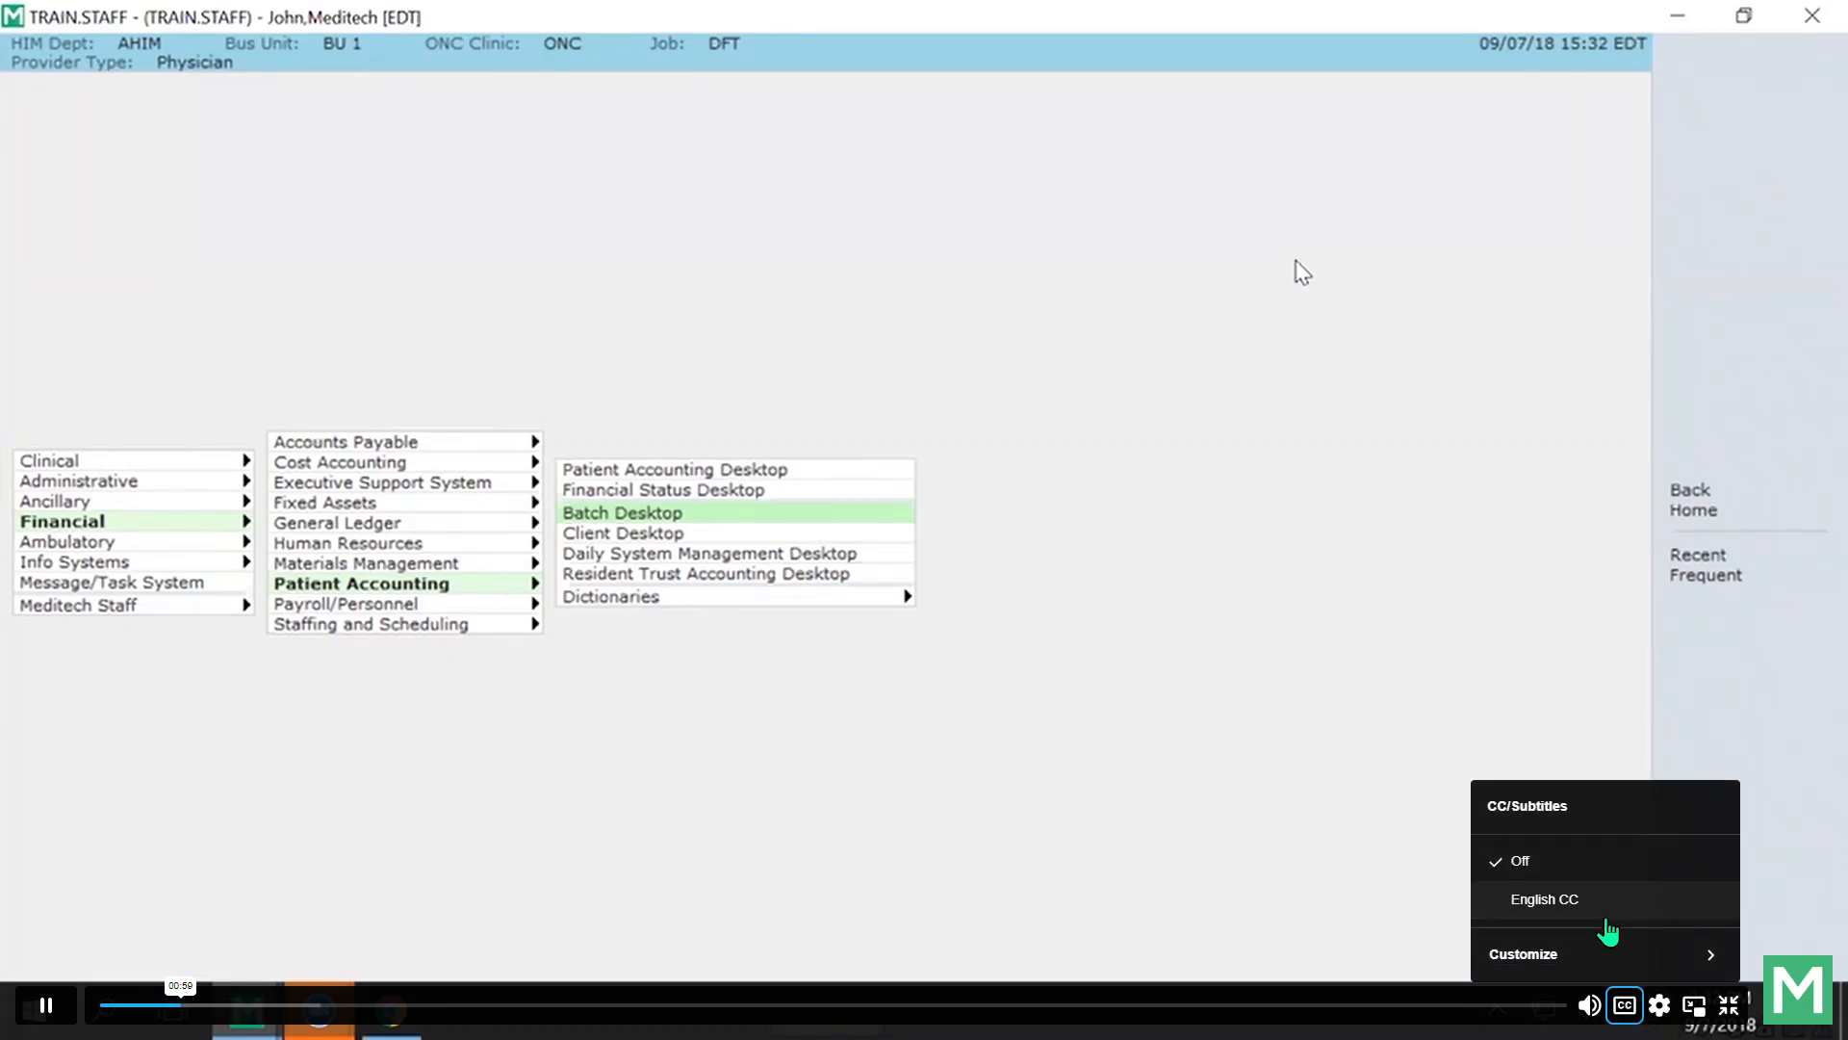
pyautogui.click(1607, 913)
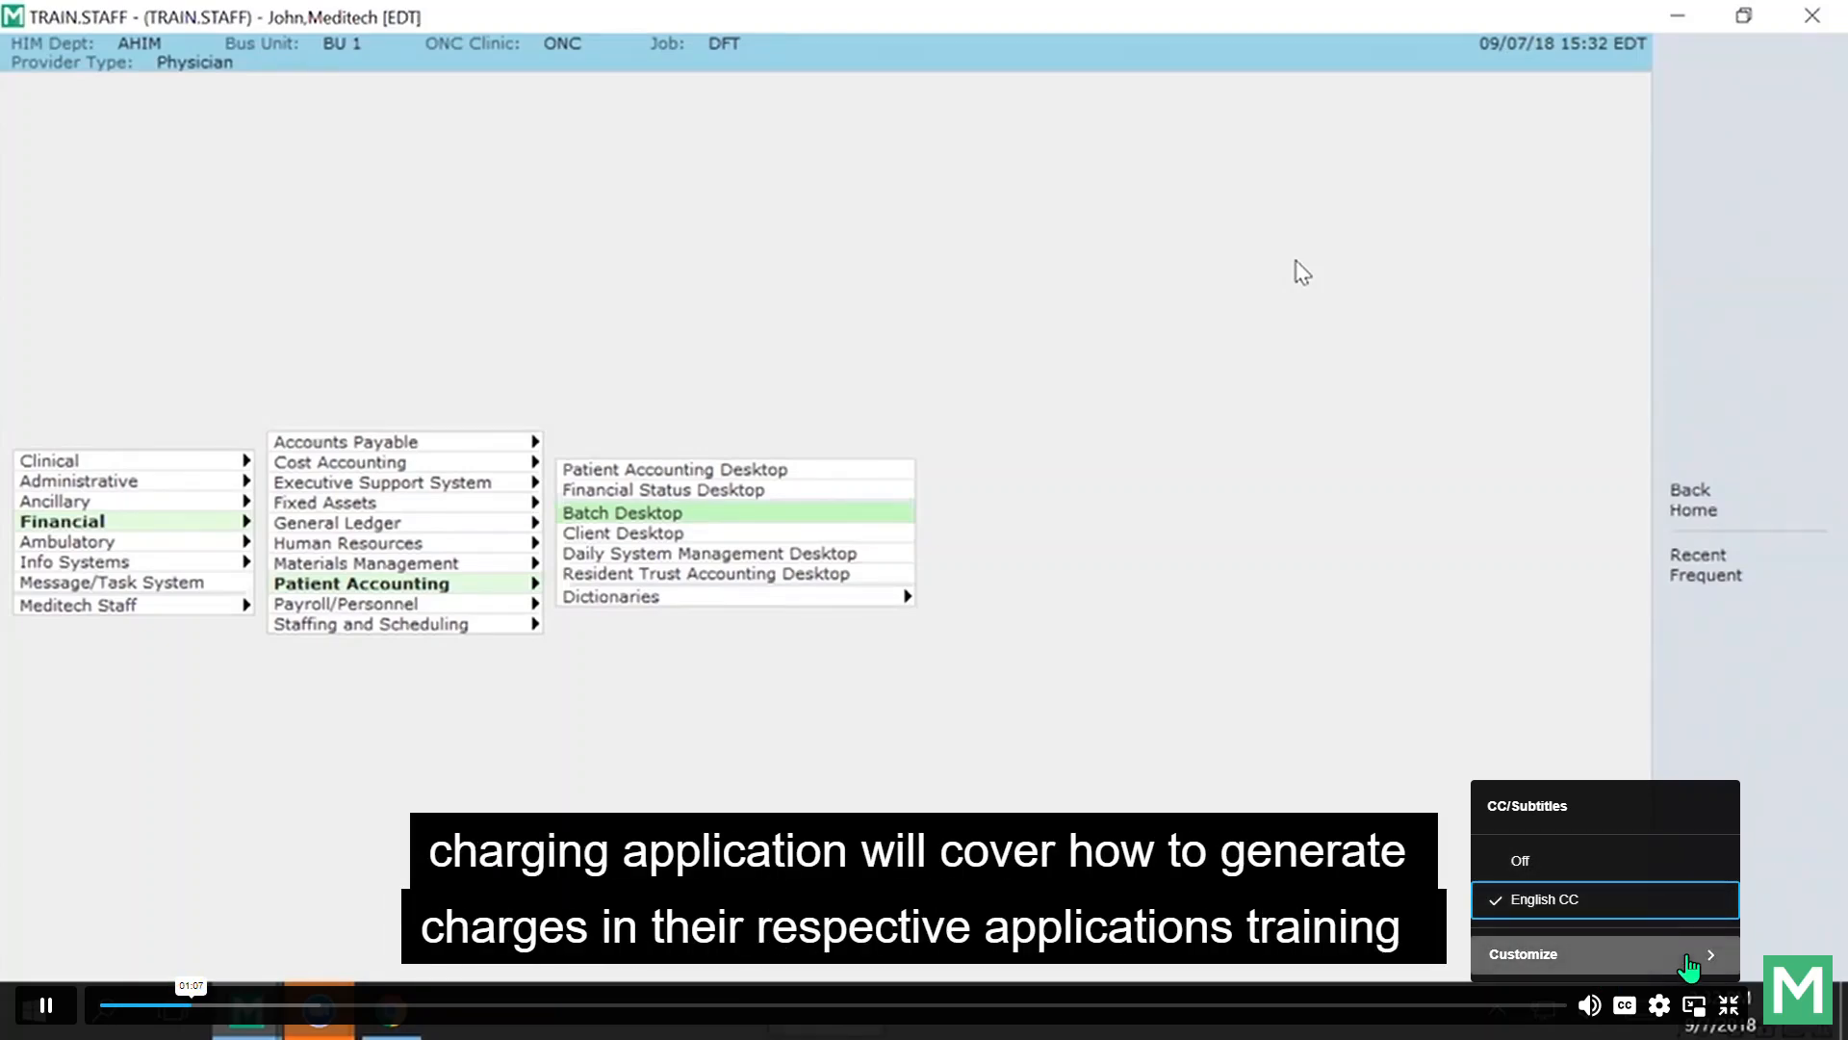
pyautogui.click(1709, 957)
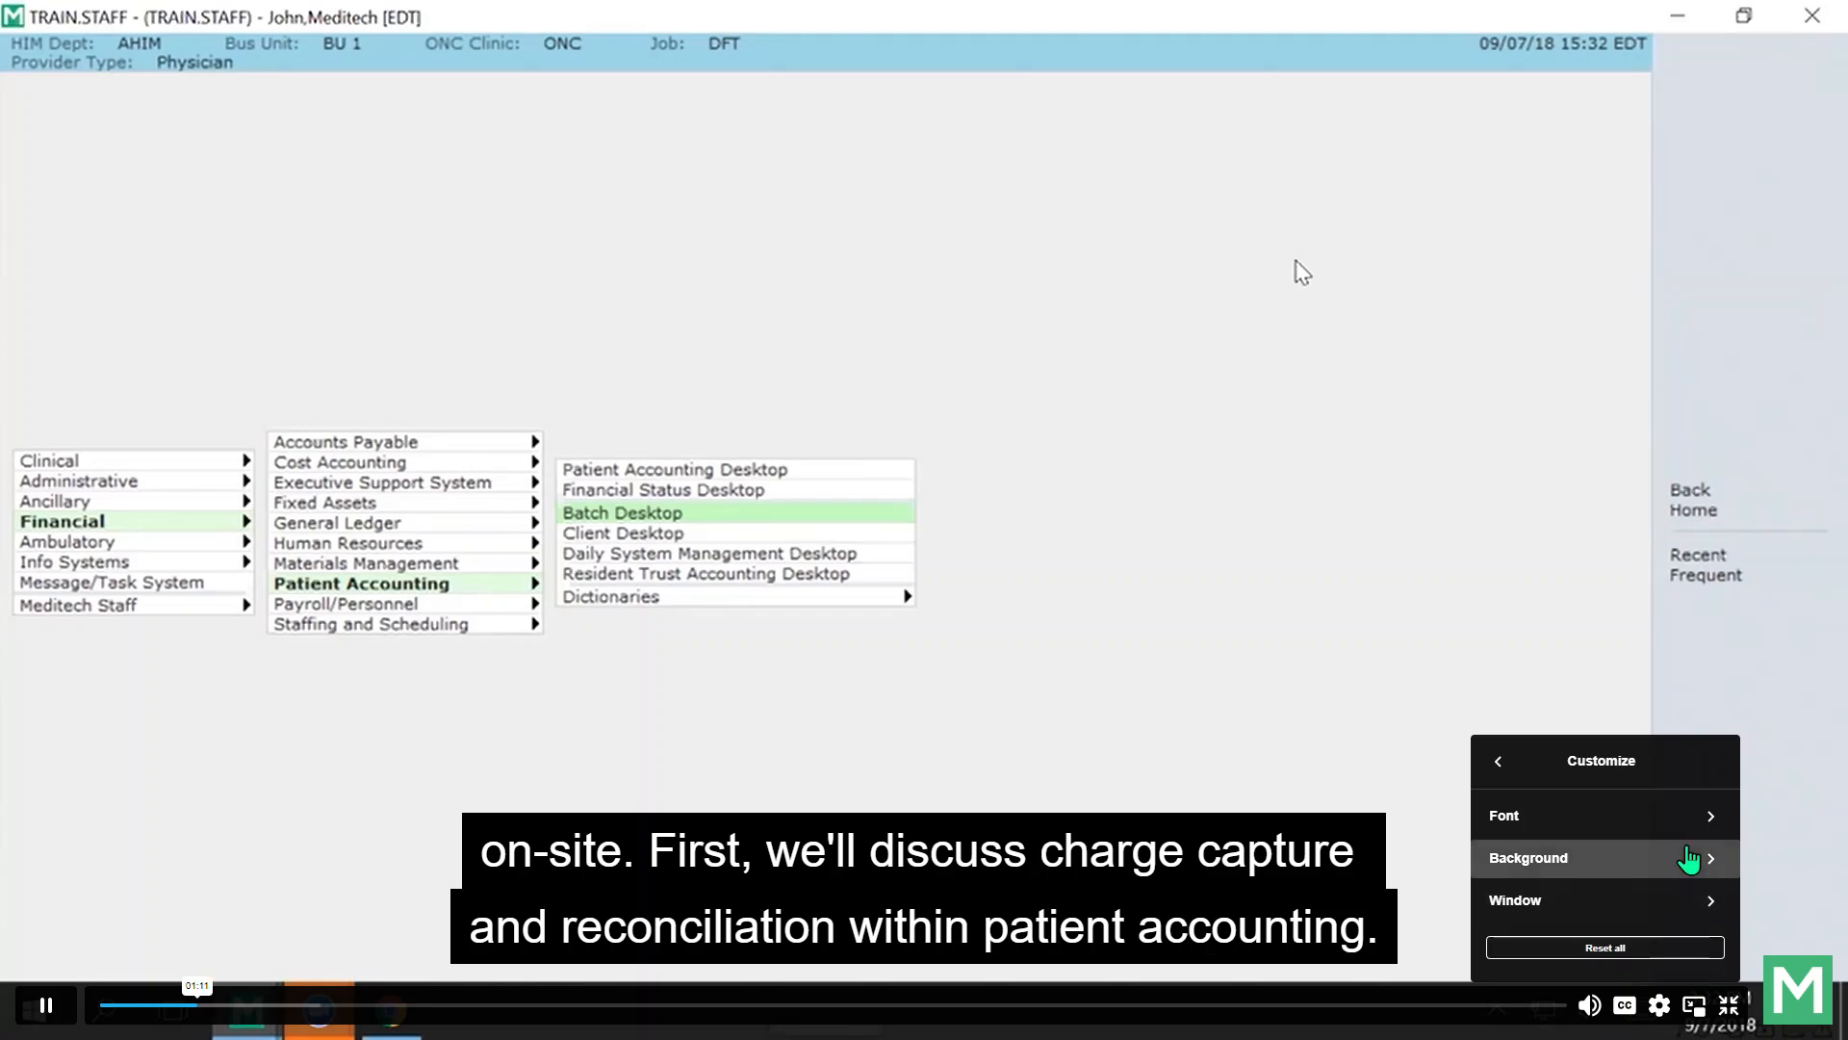
pyautogui.click(1688, 819)
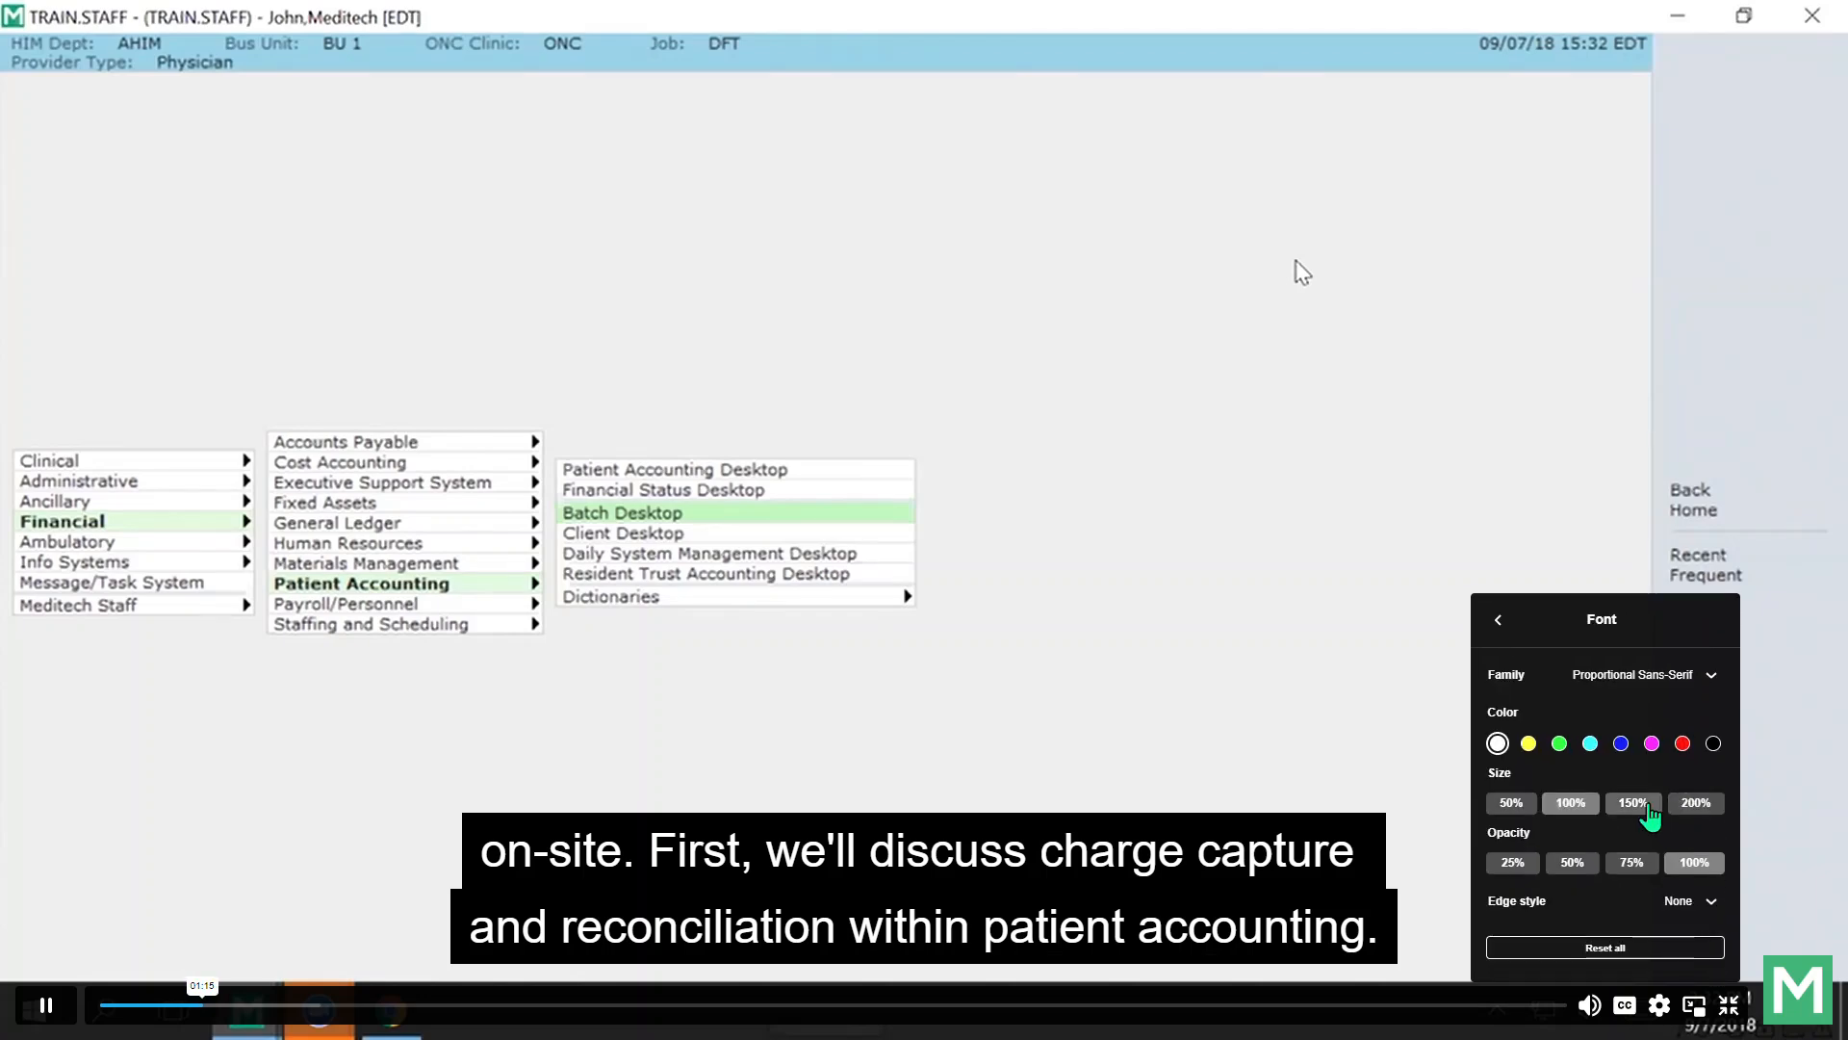
pyautogui.click(1524, 808)
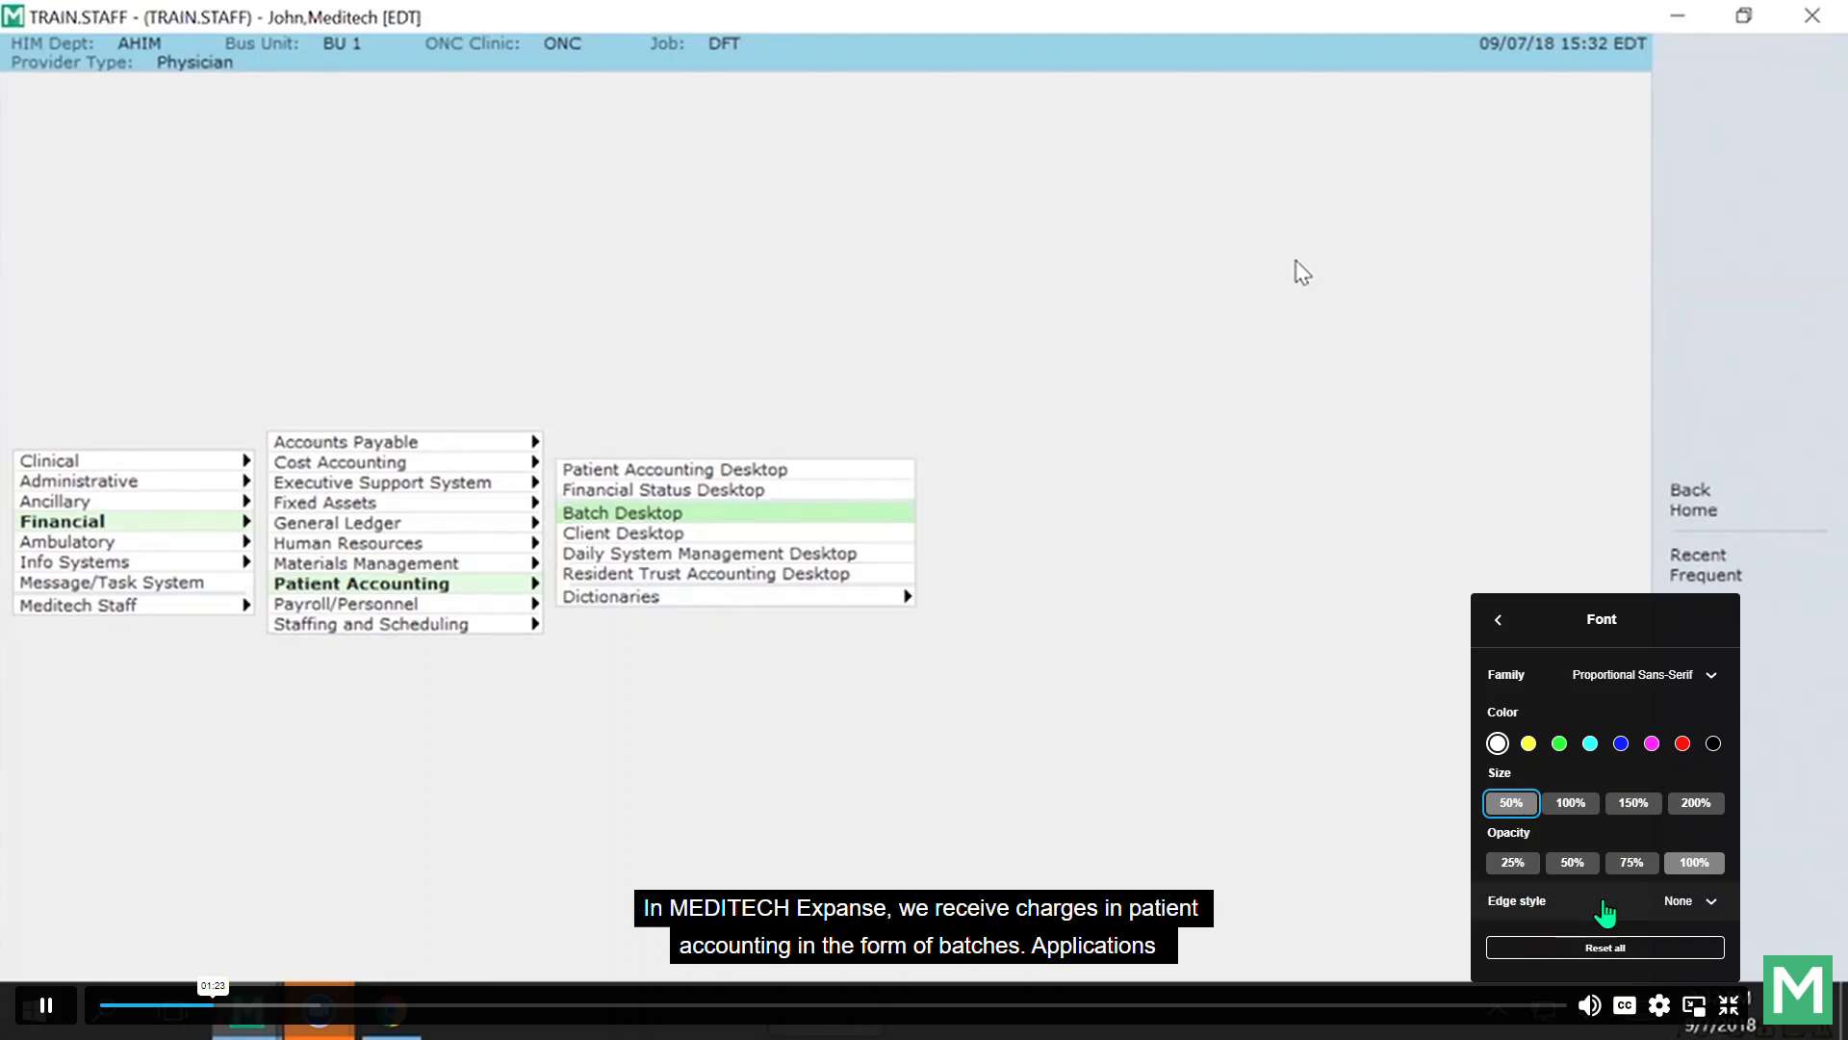
pyautogui.click(1529, 743)
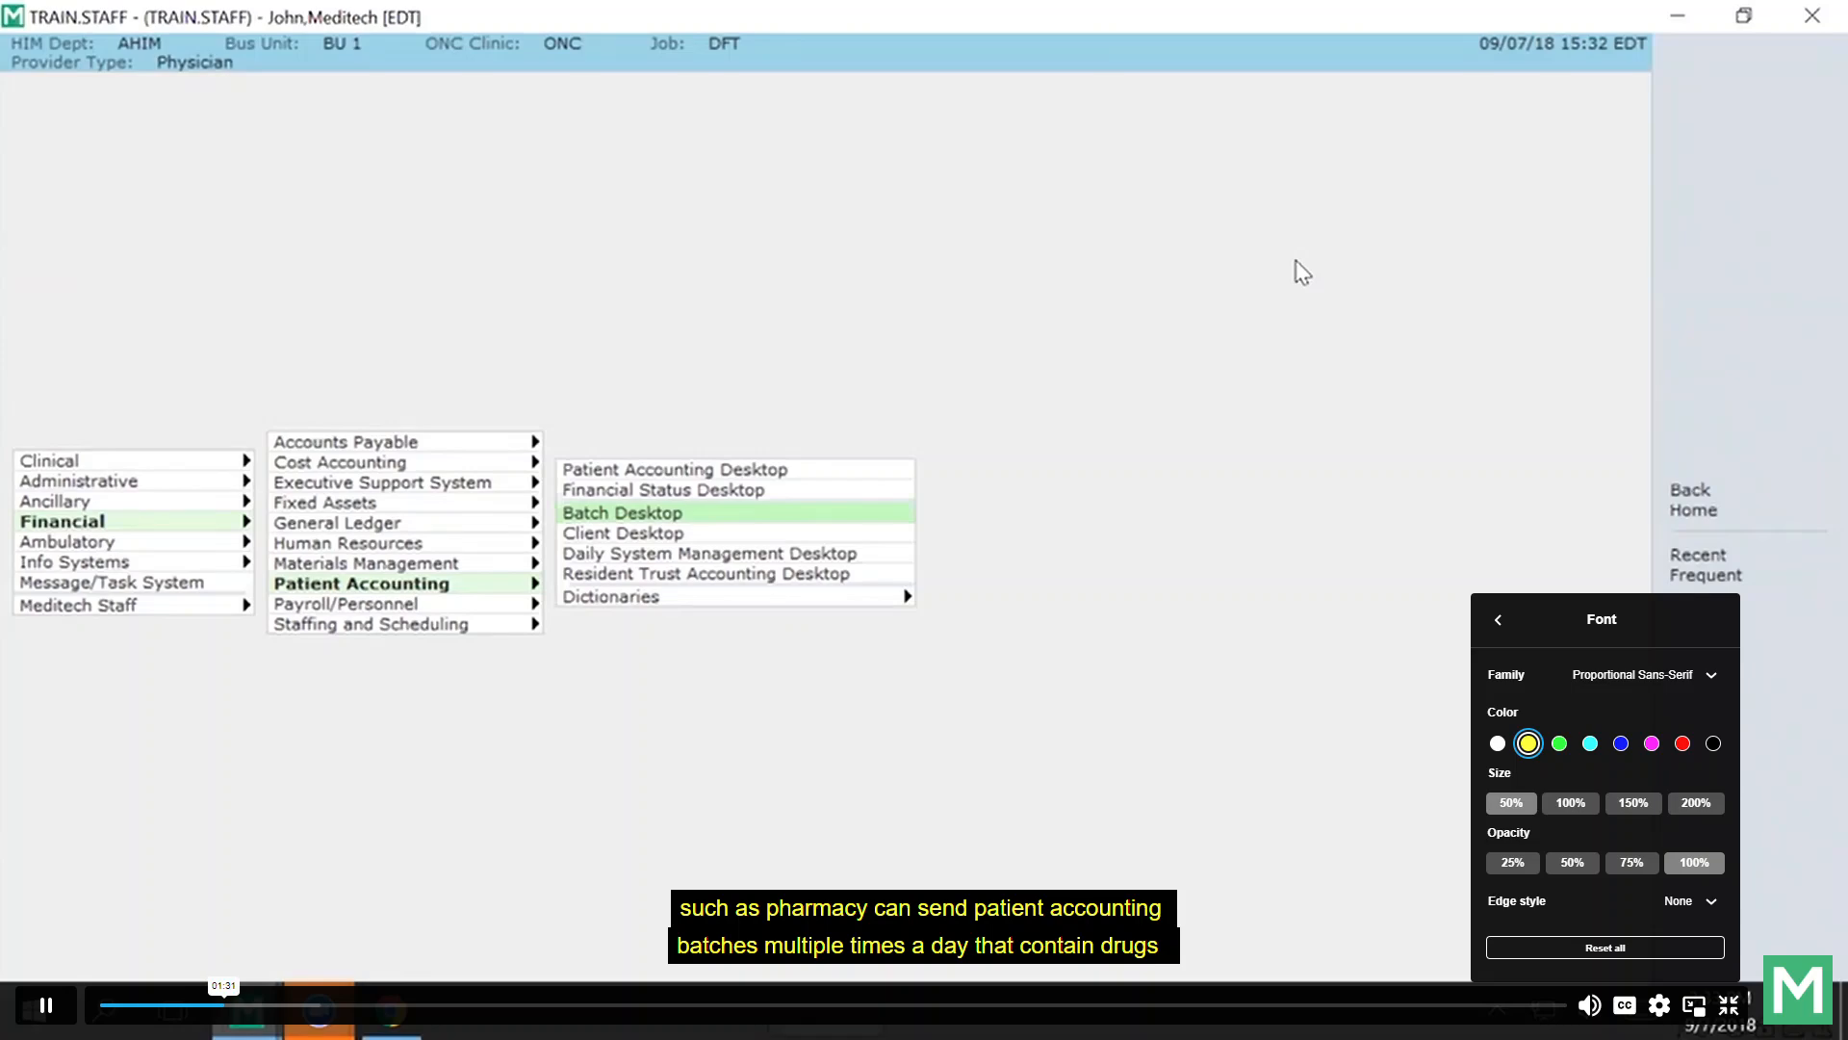
pyautogui.click(1302, 272)
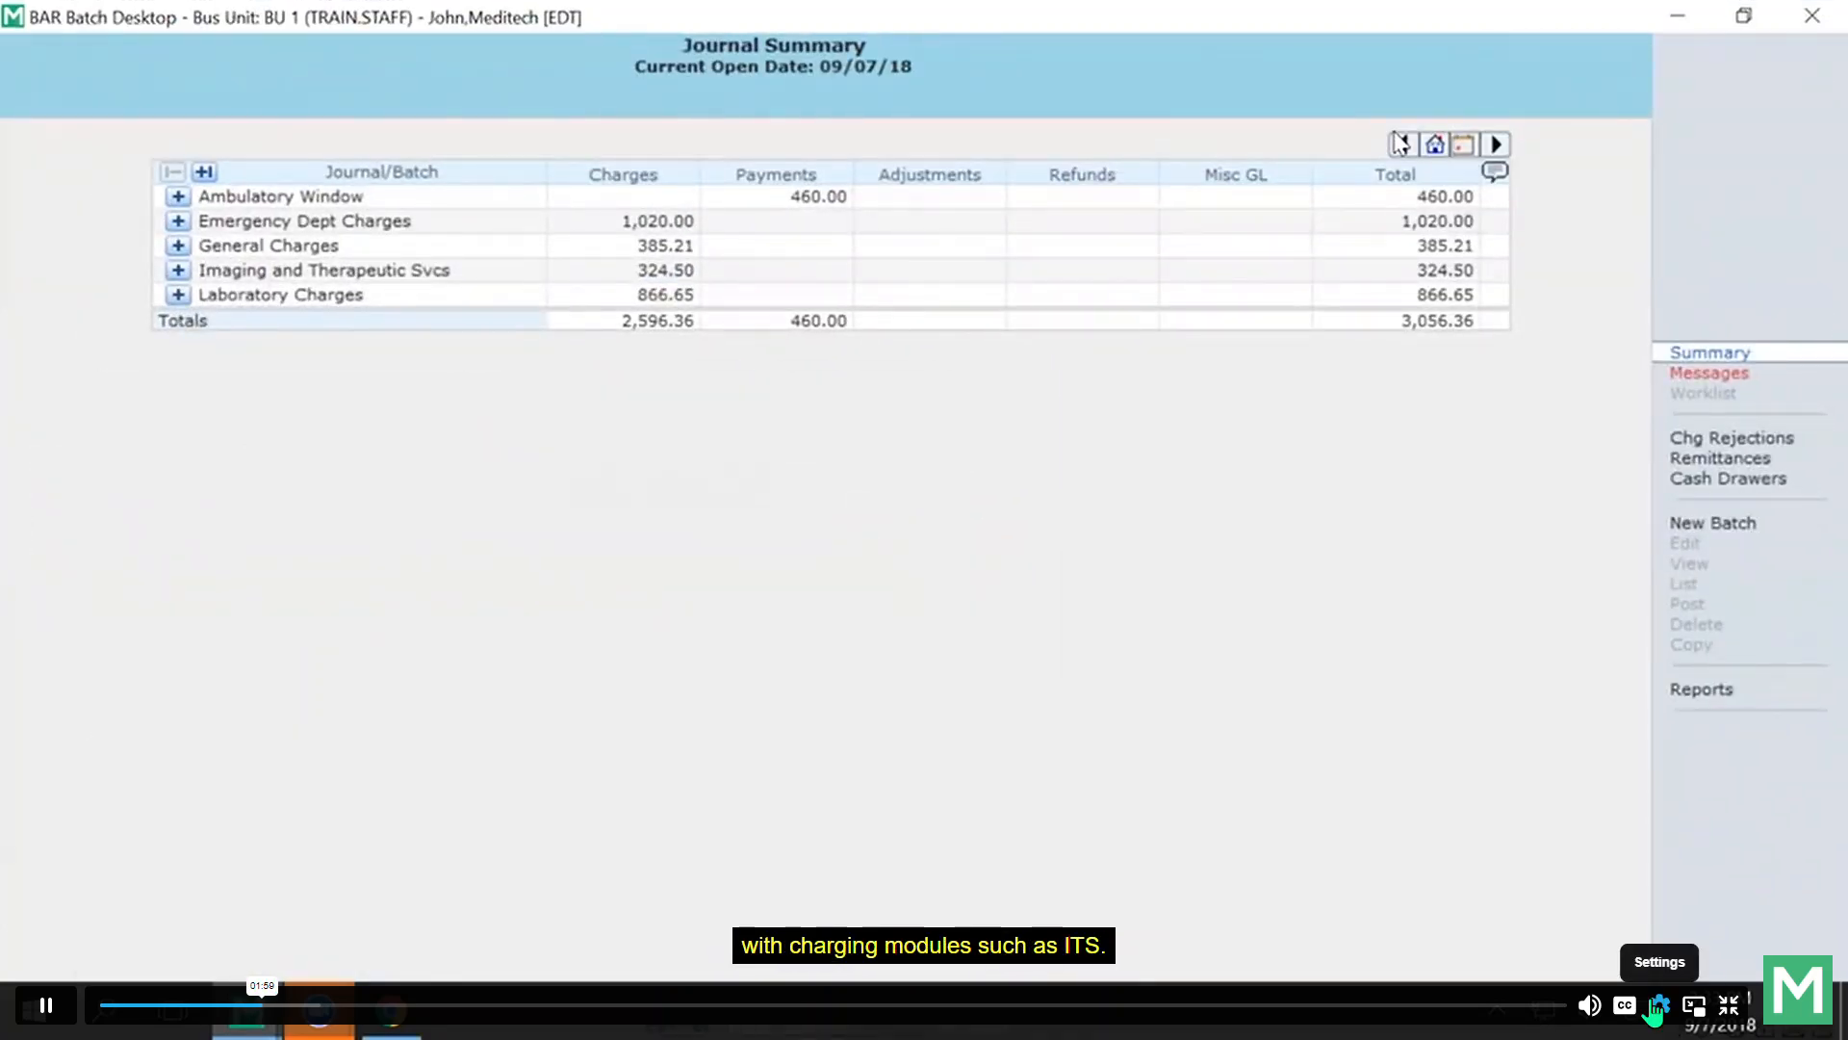
# Expand Emergency Dept Charges in the Journal Summary to reveal posted batch 6 for 1,020.00.
pyautogui.click(1626, 1008)
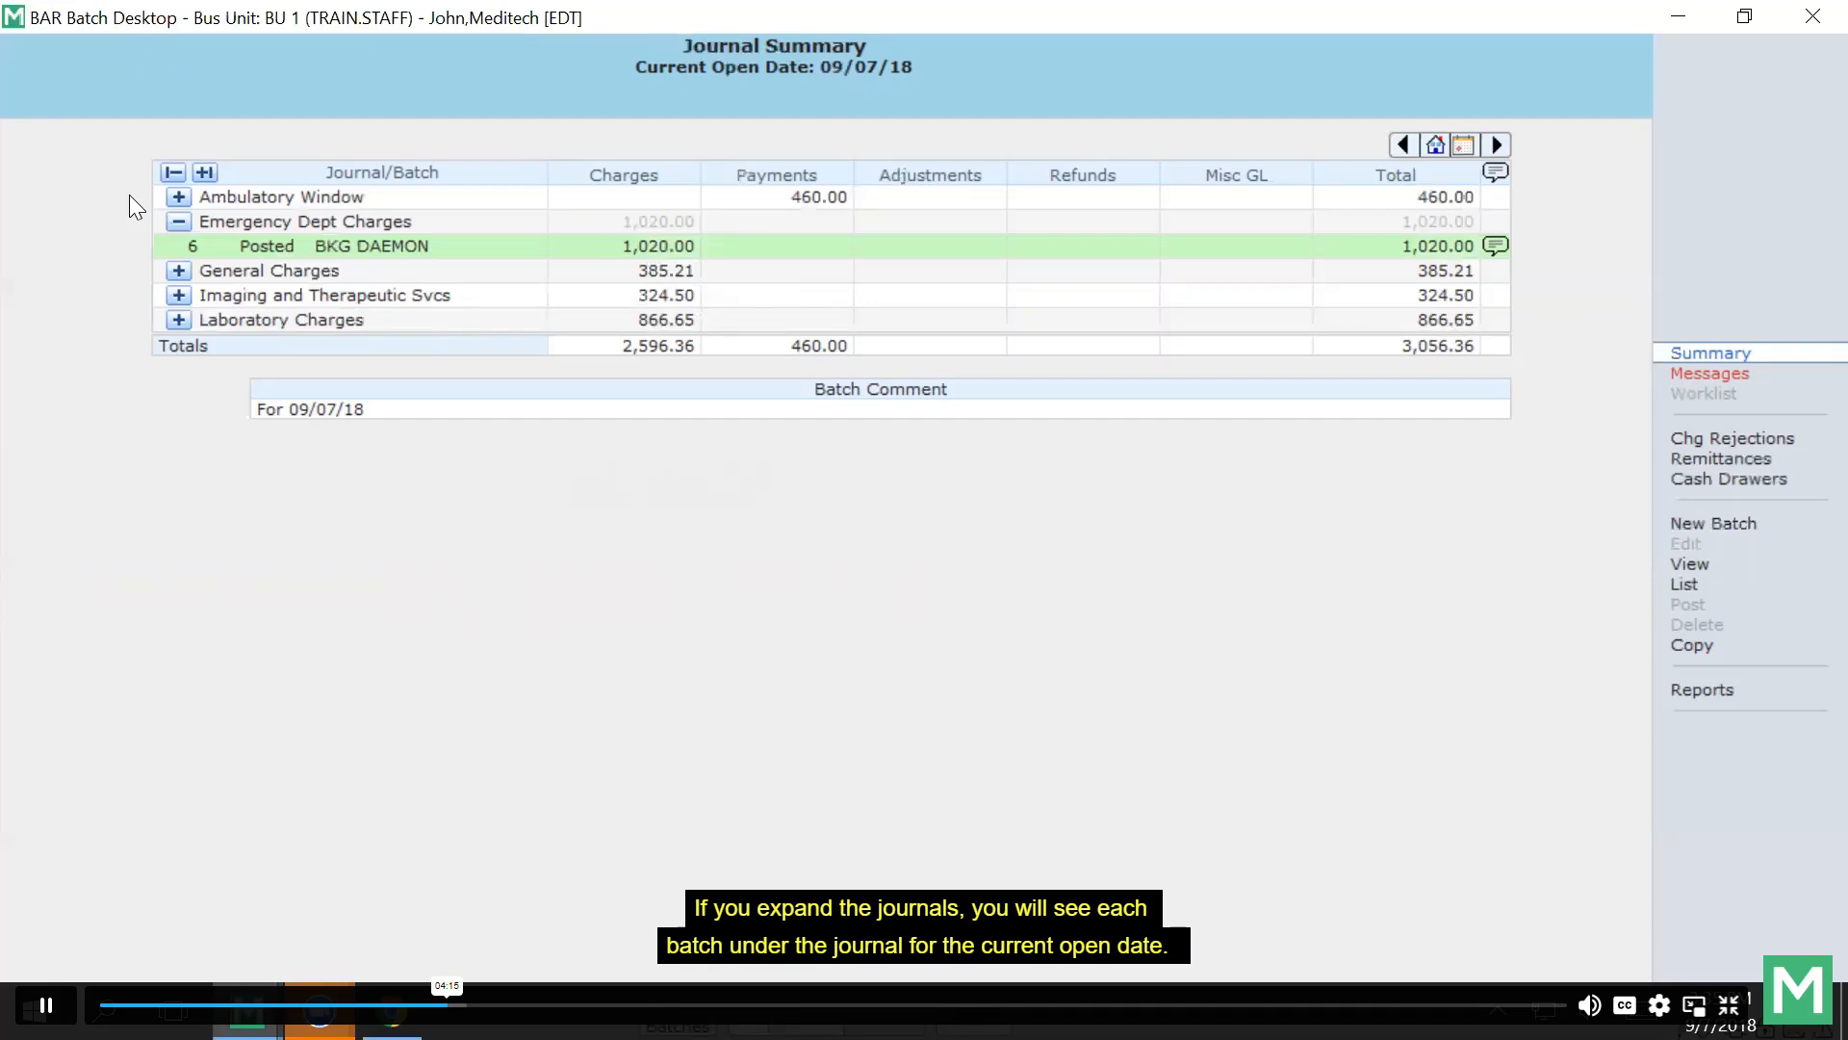
# Expand Imaging and Therapeutic Svcs, restore the window size, and bring up the 09/07/18 batch criteria.
pyautogui.click(178, 294)
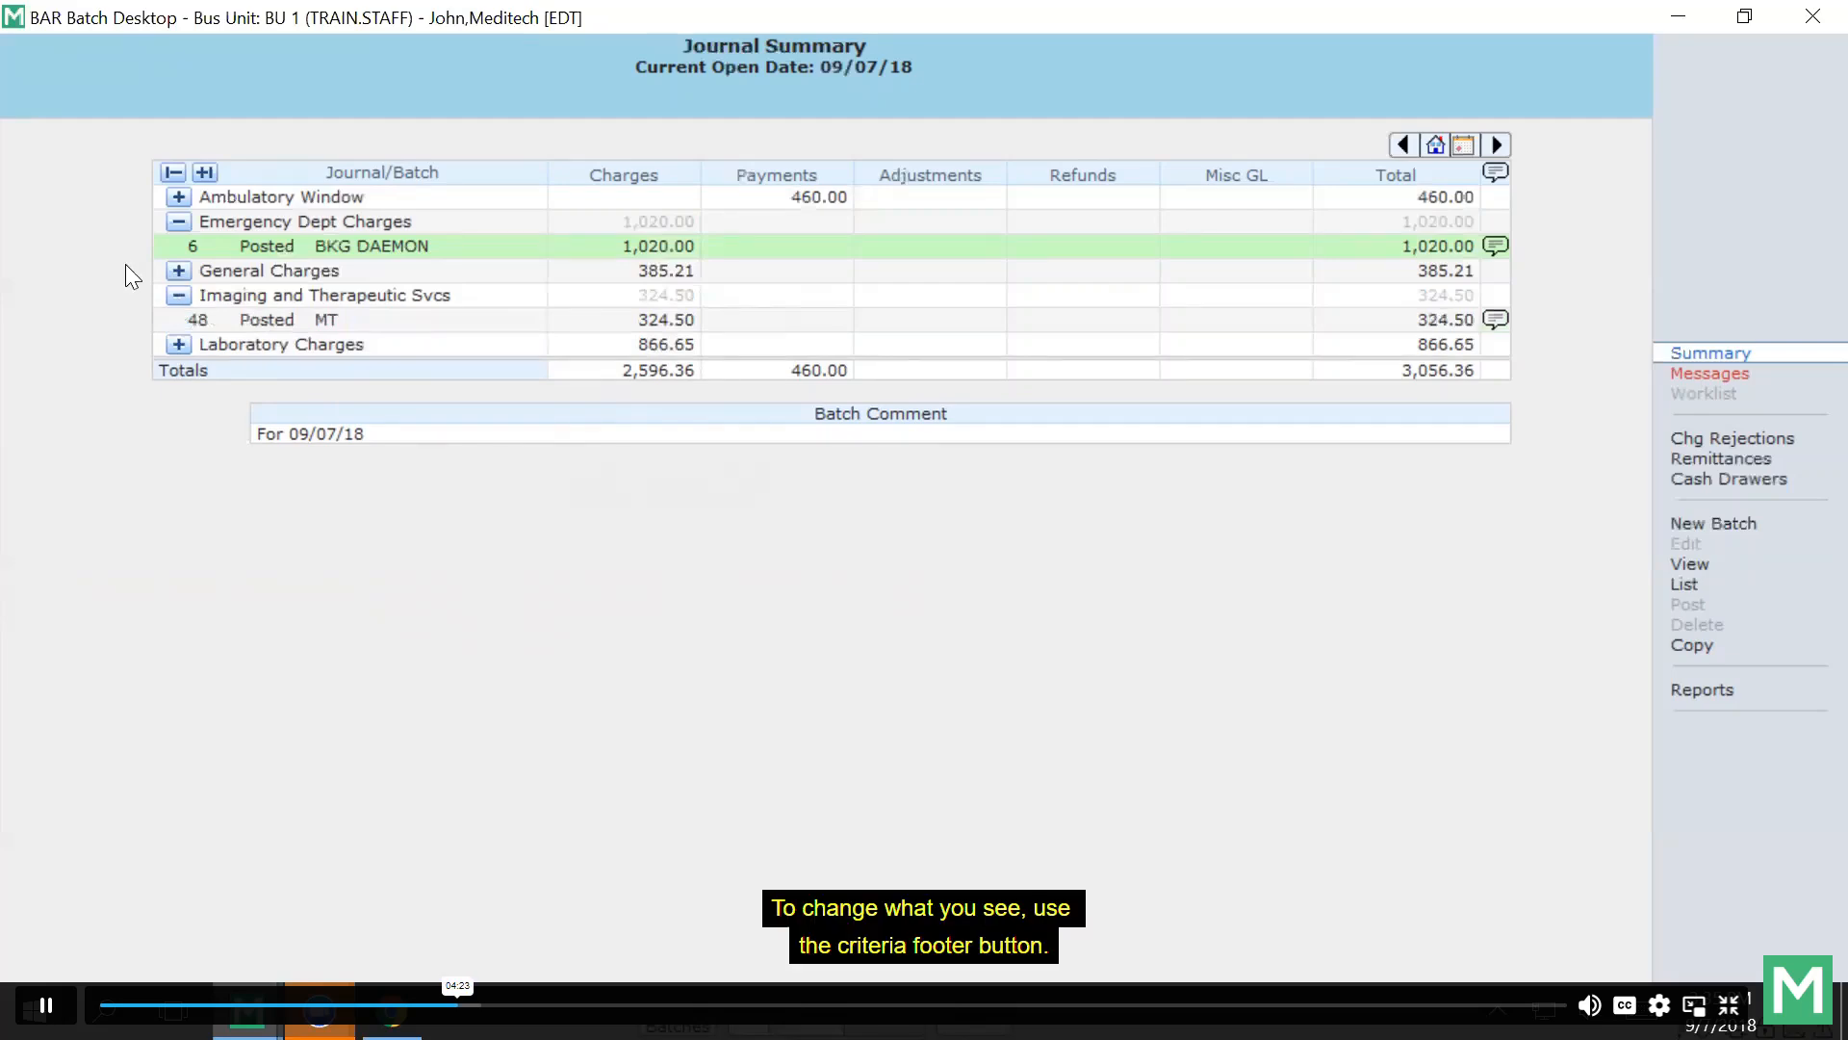
pyautogui.click(1744, 17)
pyautogui.click(824, 898)
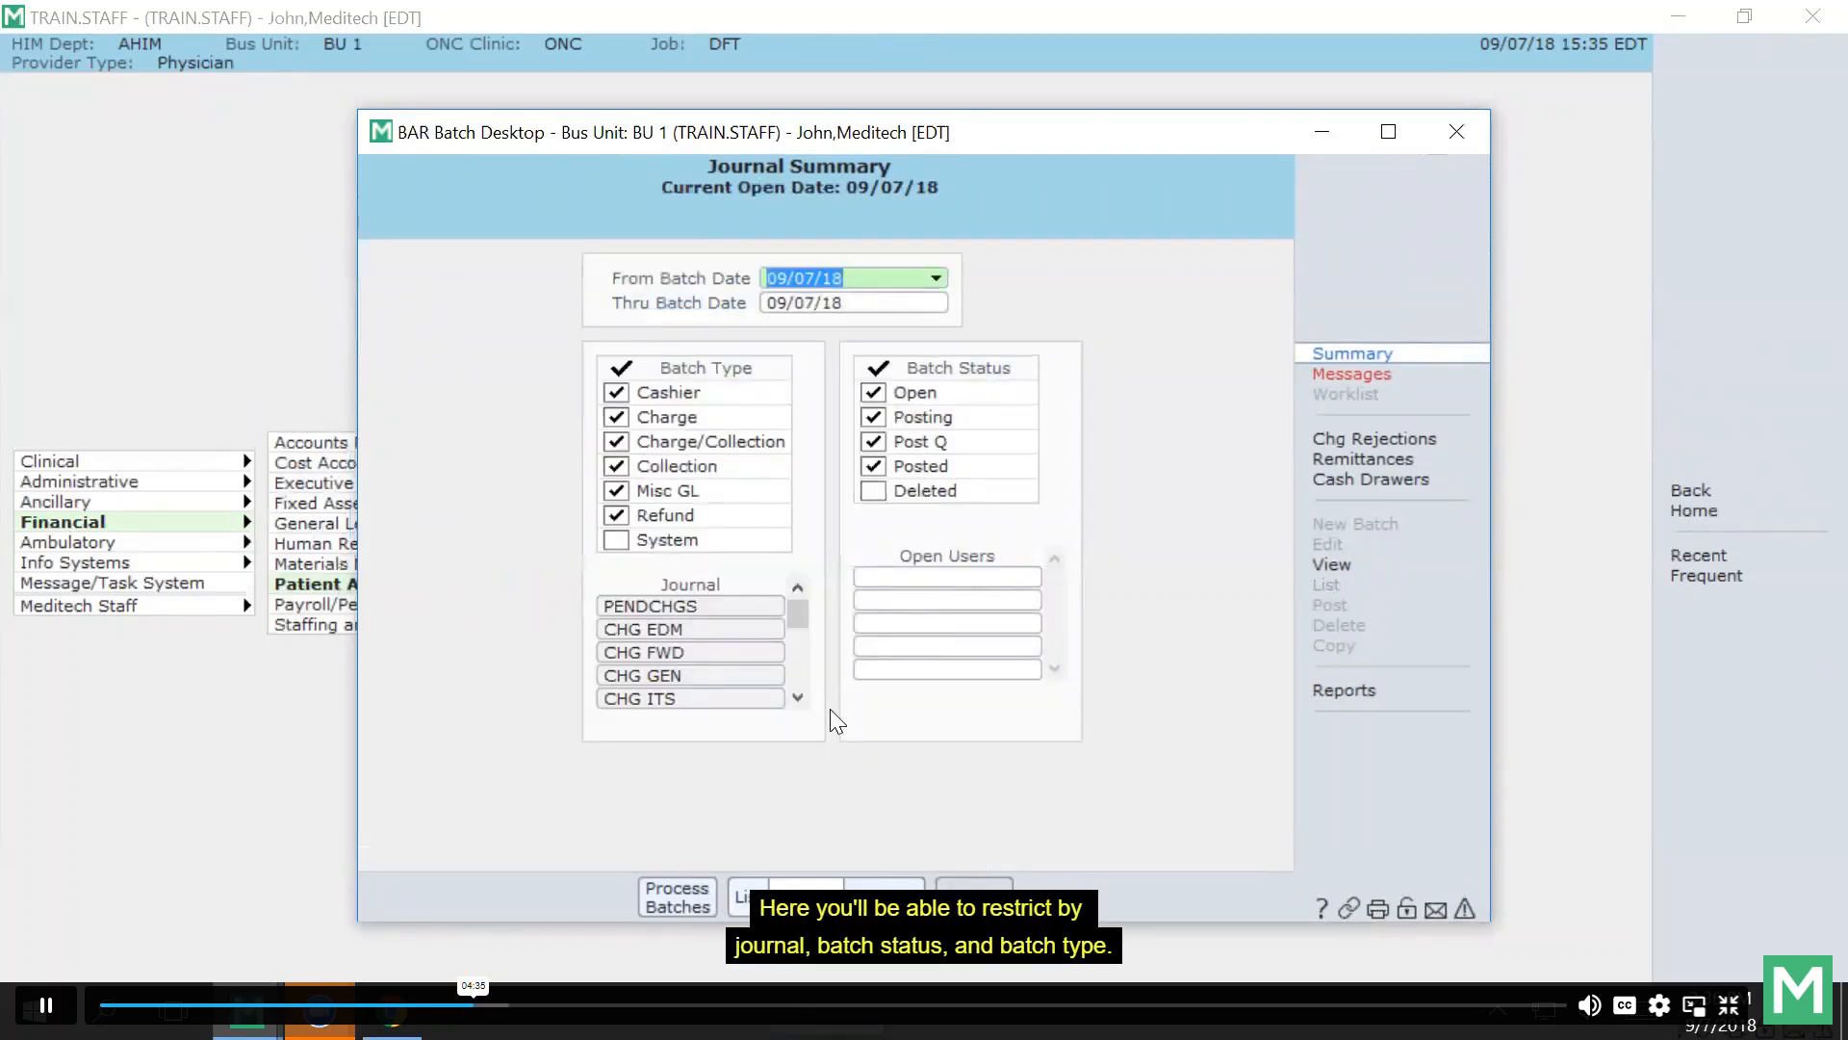
# Include Deleted batches, exclude Cashier, Charge/Collection, Collection and Misc GL, and compile the list.
pyautogui.click(872, 493)
pyautogui.click(615, 392)
pyautogui.click(617, 441)
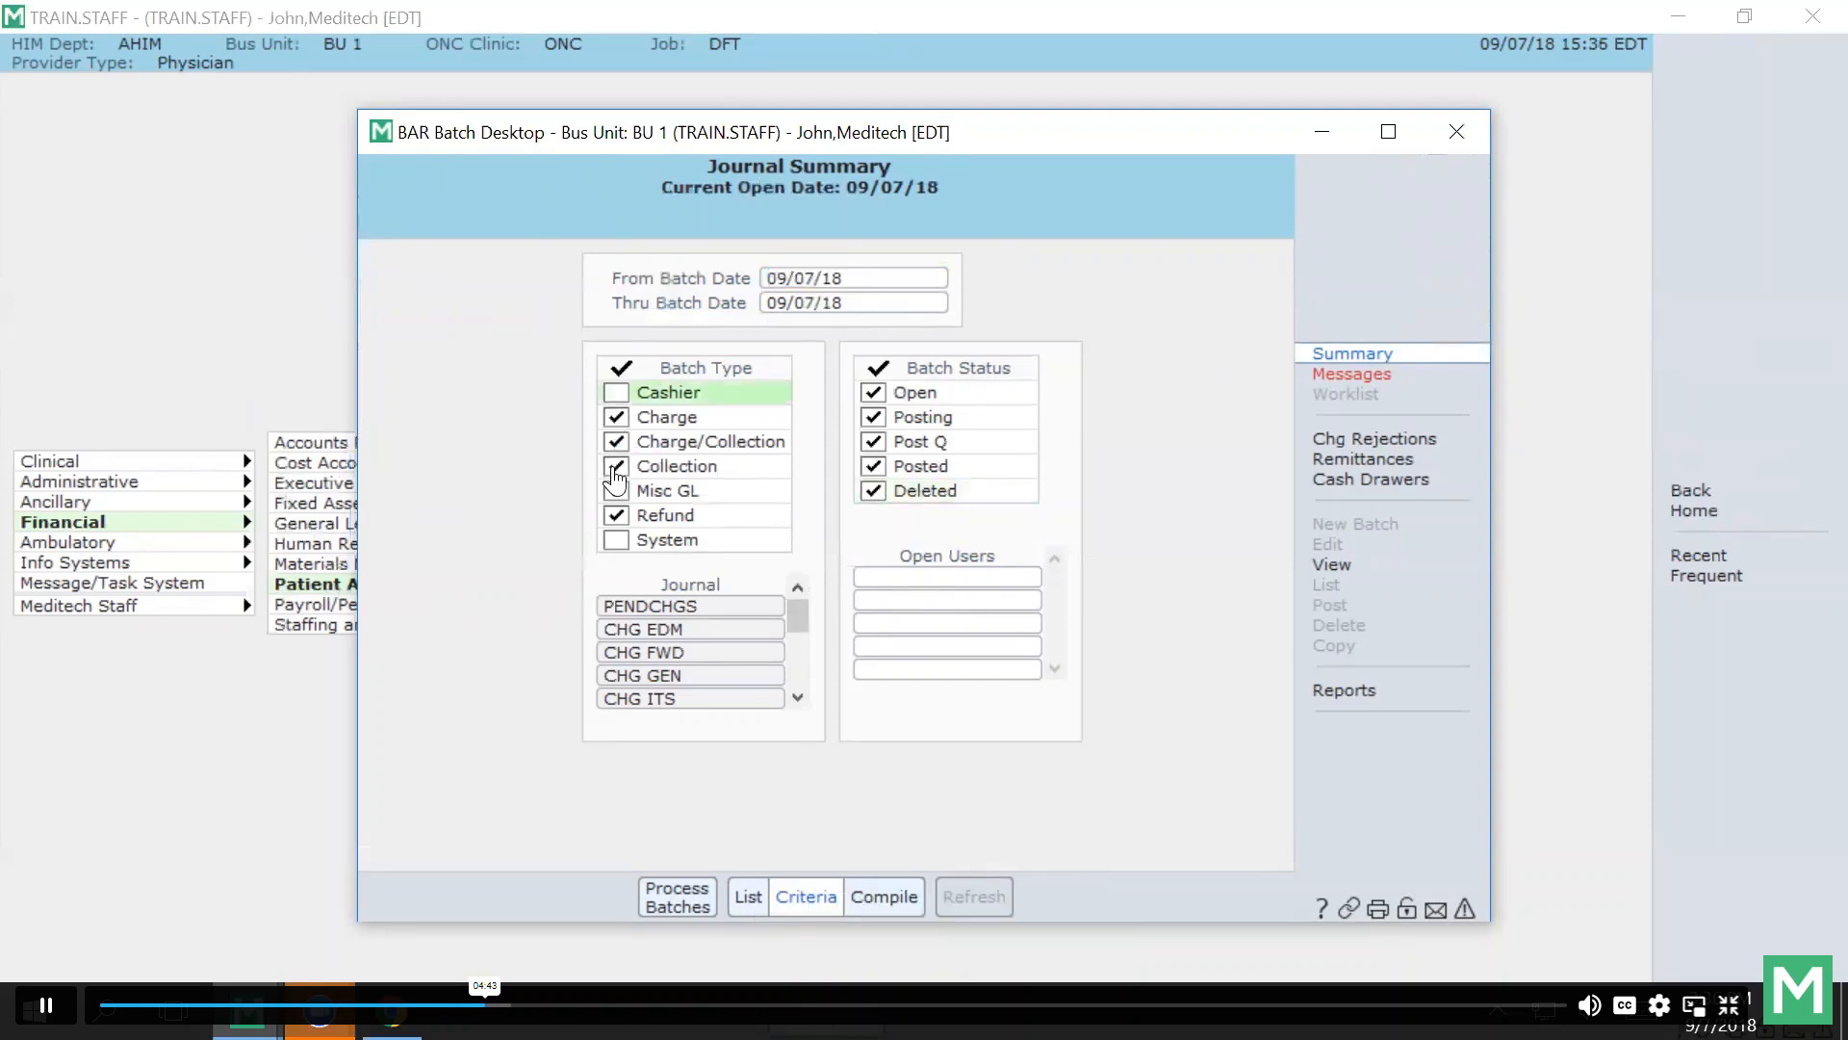
pyautogui.click(616, 466)
pyautogui.click(616, 491)
pyautogui.click(616, 515)
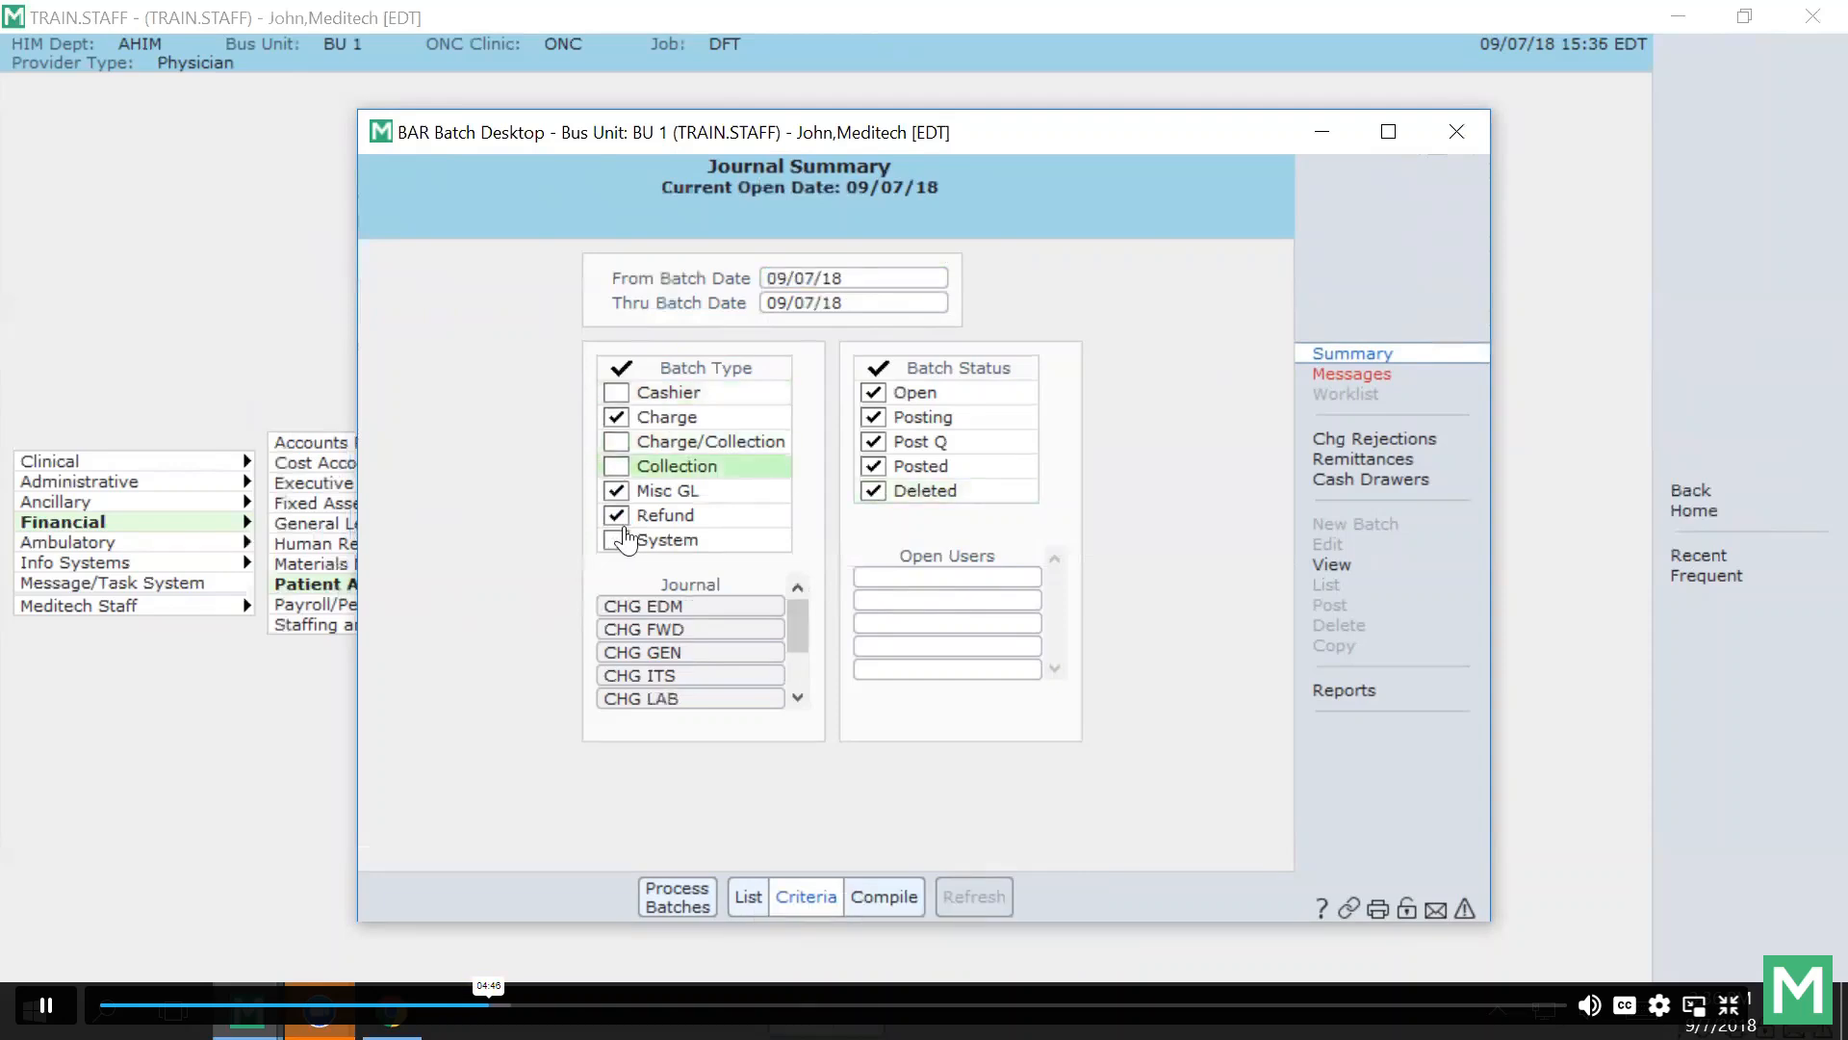
pyautogui.click(883, 897)
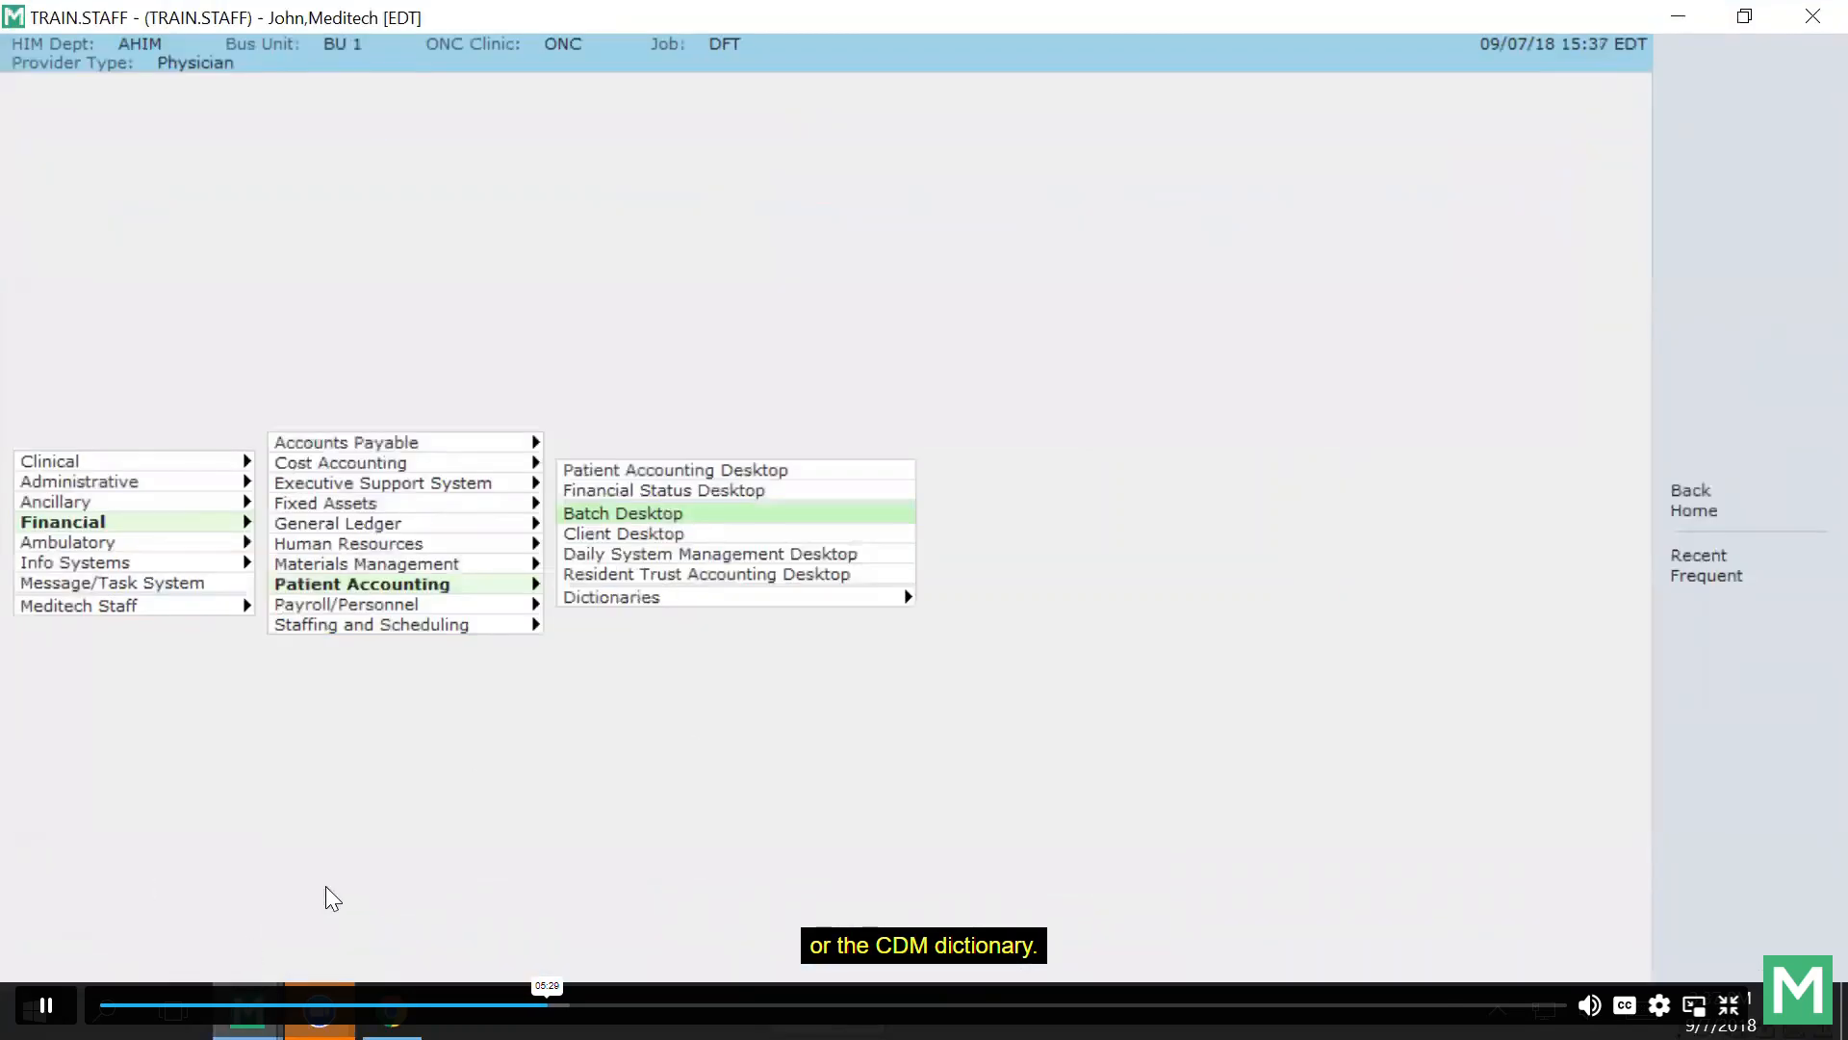
# Show Patient Accounting Dictionaries on the main menu, listing Toolbox Parameters, Account, Batch and Claim.
pyautogui.click(612, 598)
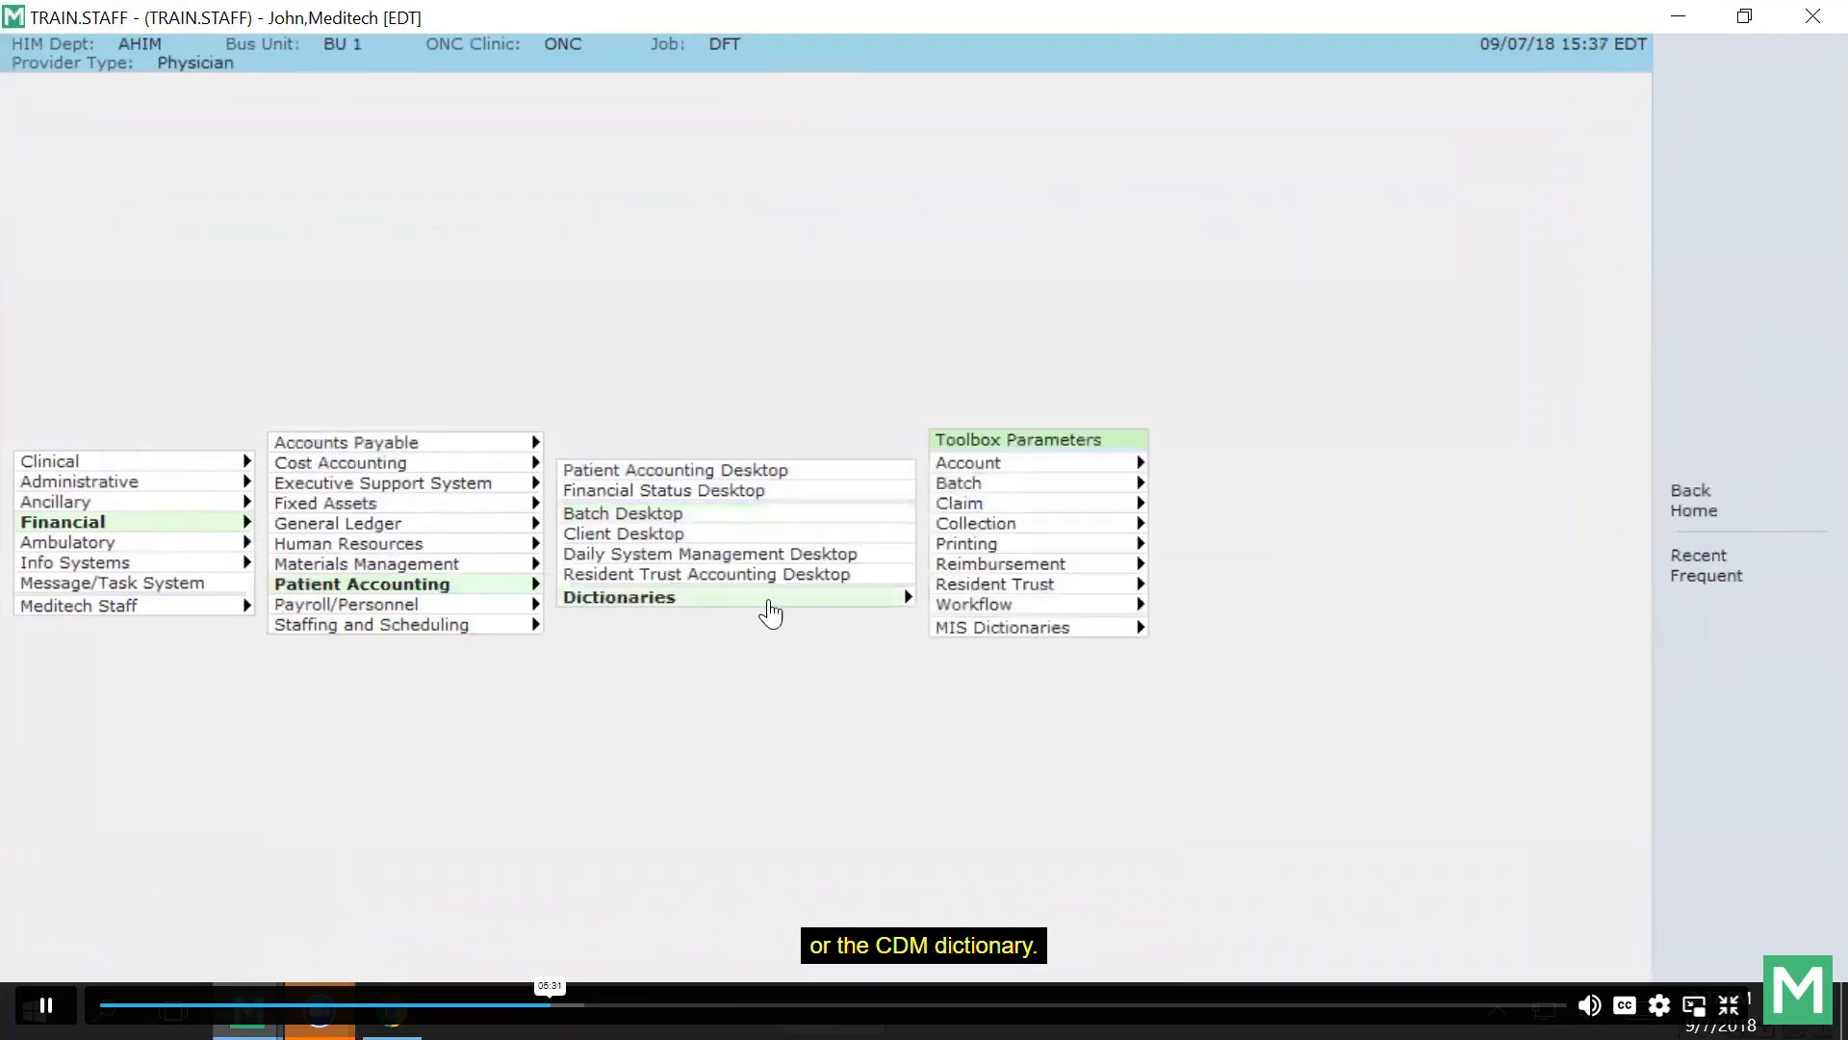
# Look up charge code 555517 (MAMMO BILAT) in the Charge Description Master, maximized.
pyautogui.click(982, 486)
pyautogui.click(1198, 528)
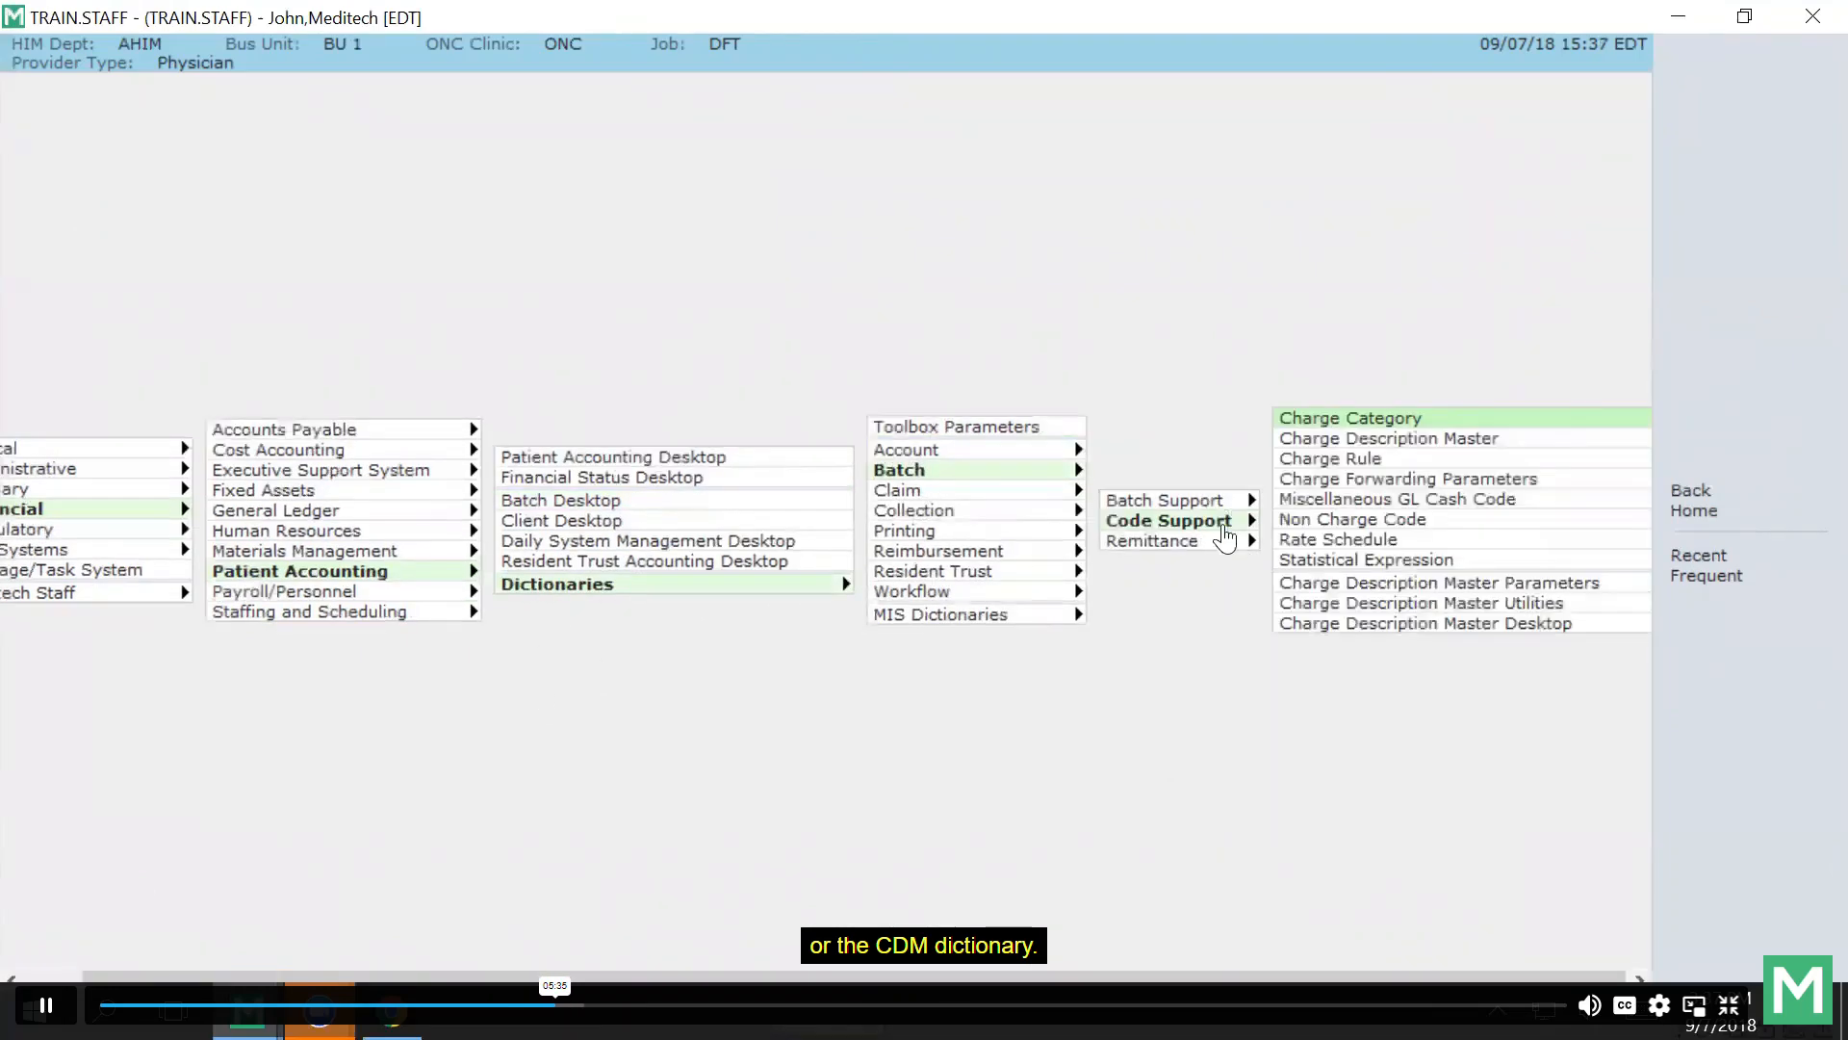
pyautogui.press('Down')
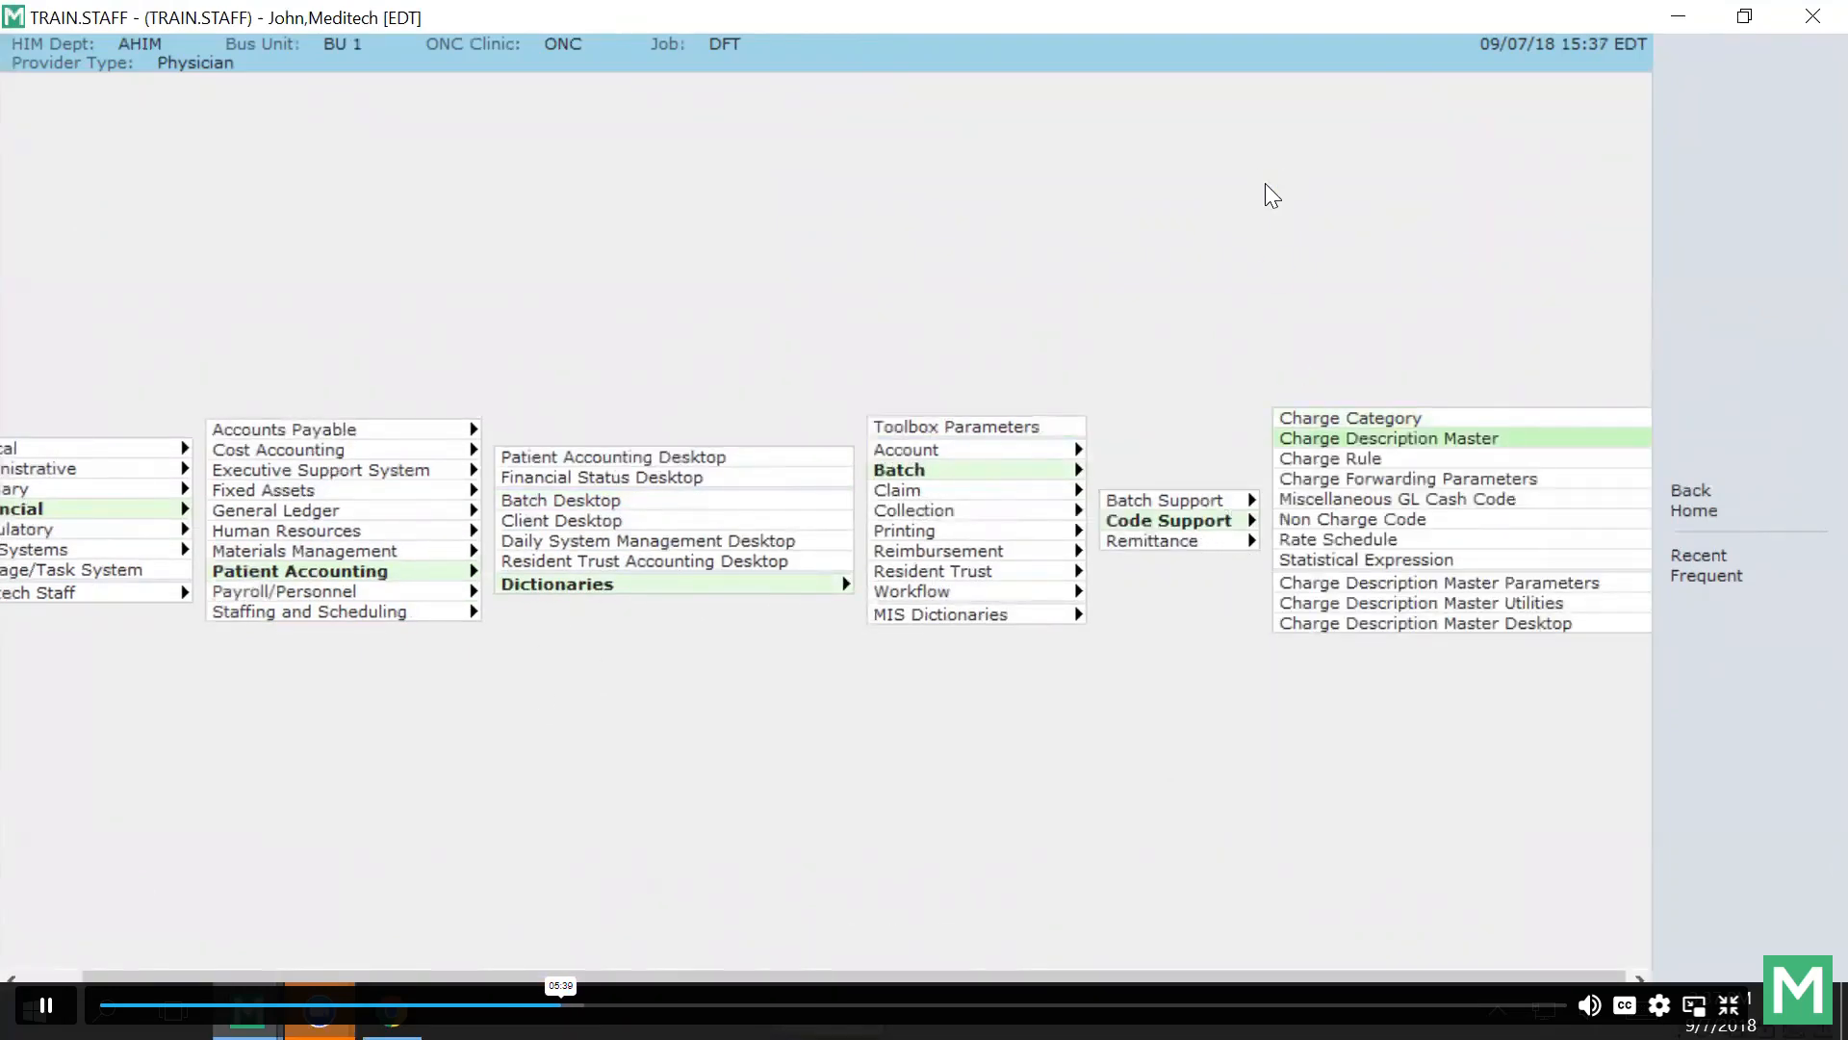
pyautogui.press('Return')
pyautogui.write('555517')
pyautogui.press('Return')
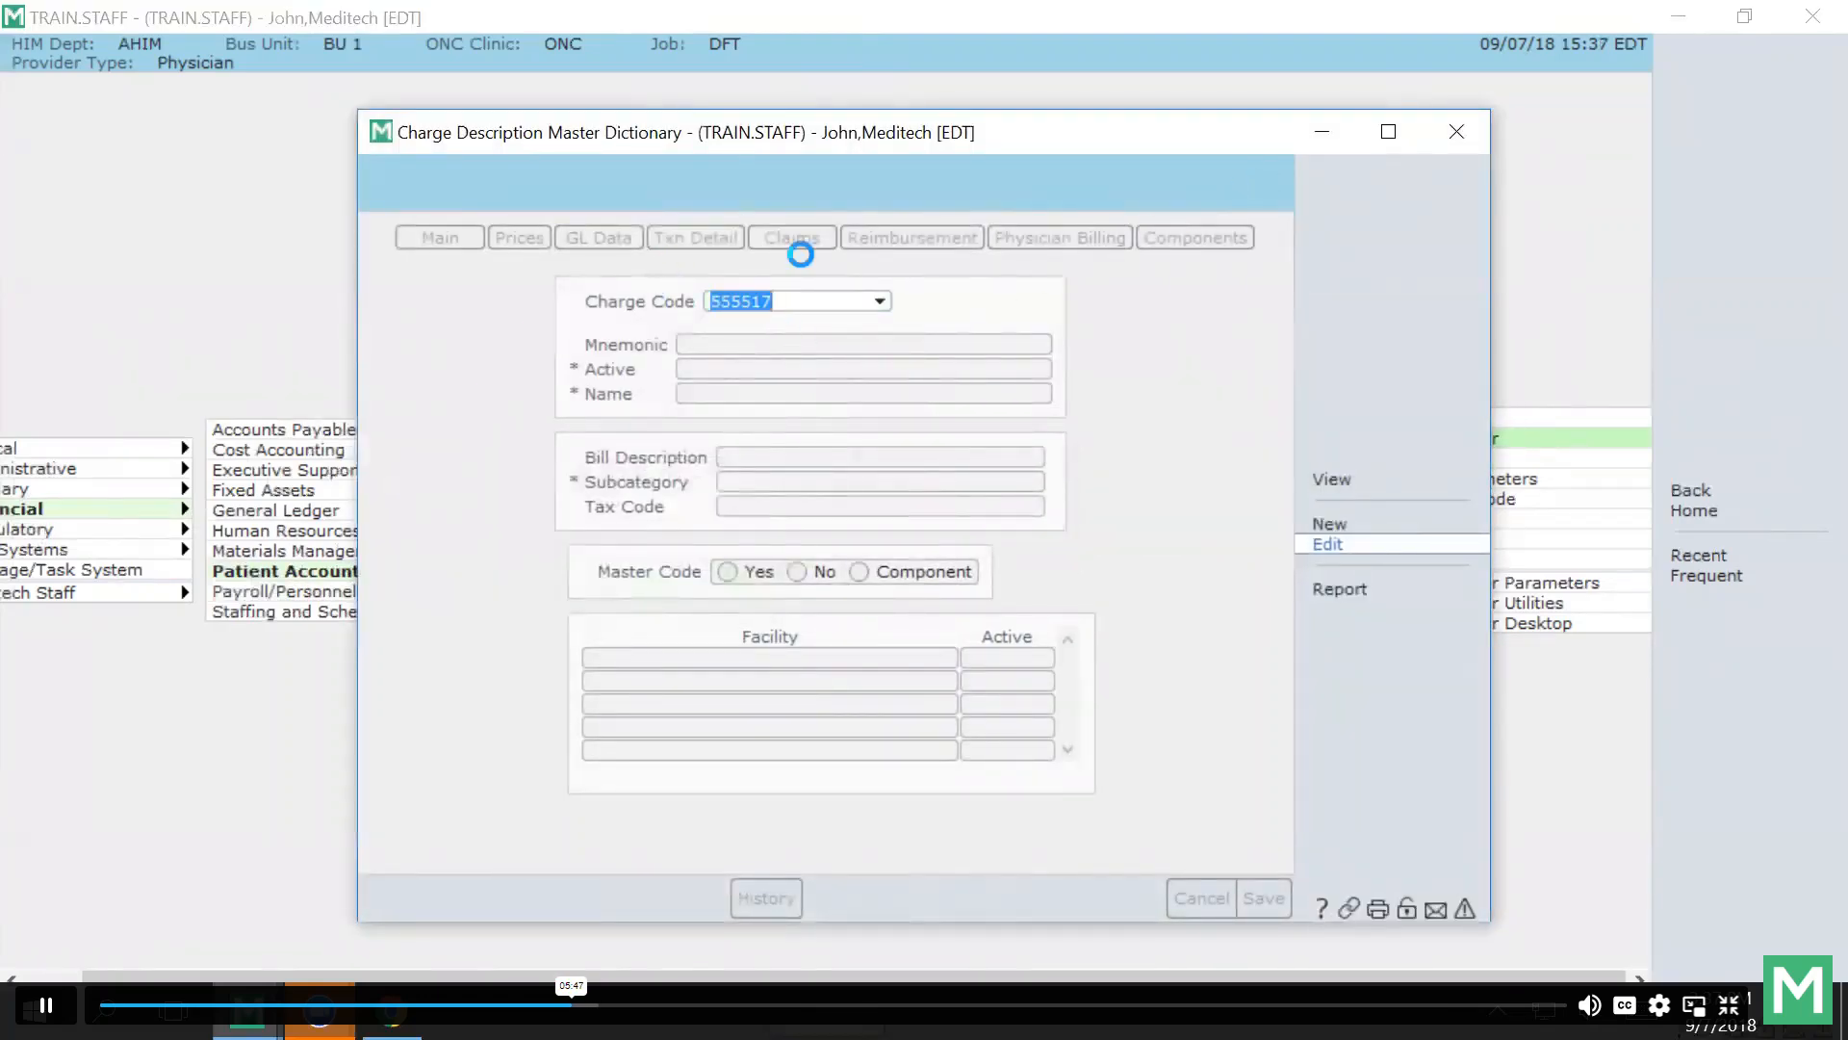
pyautogui.click(1388, 132)
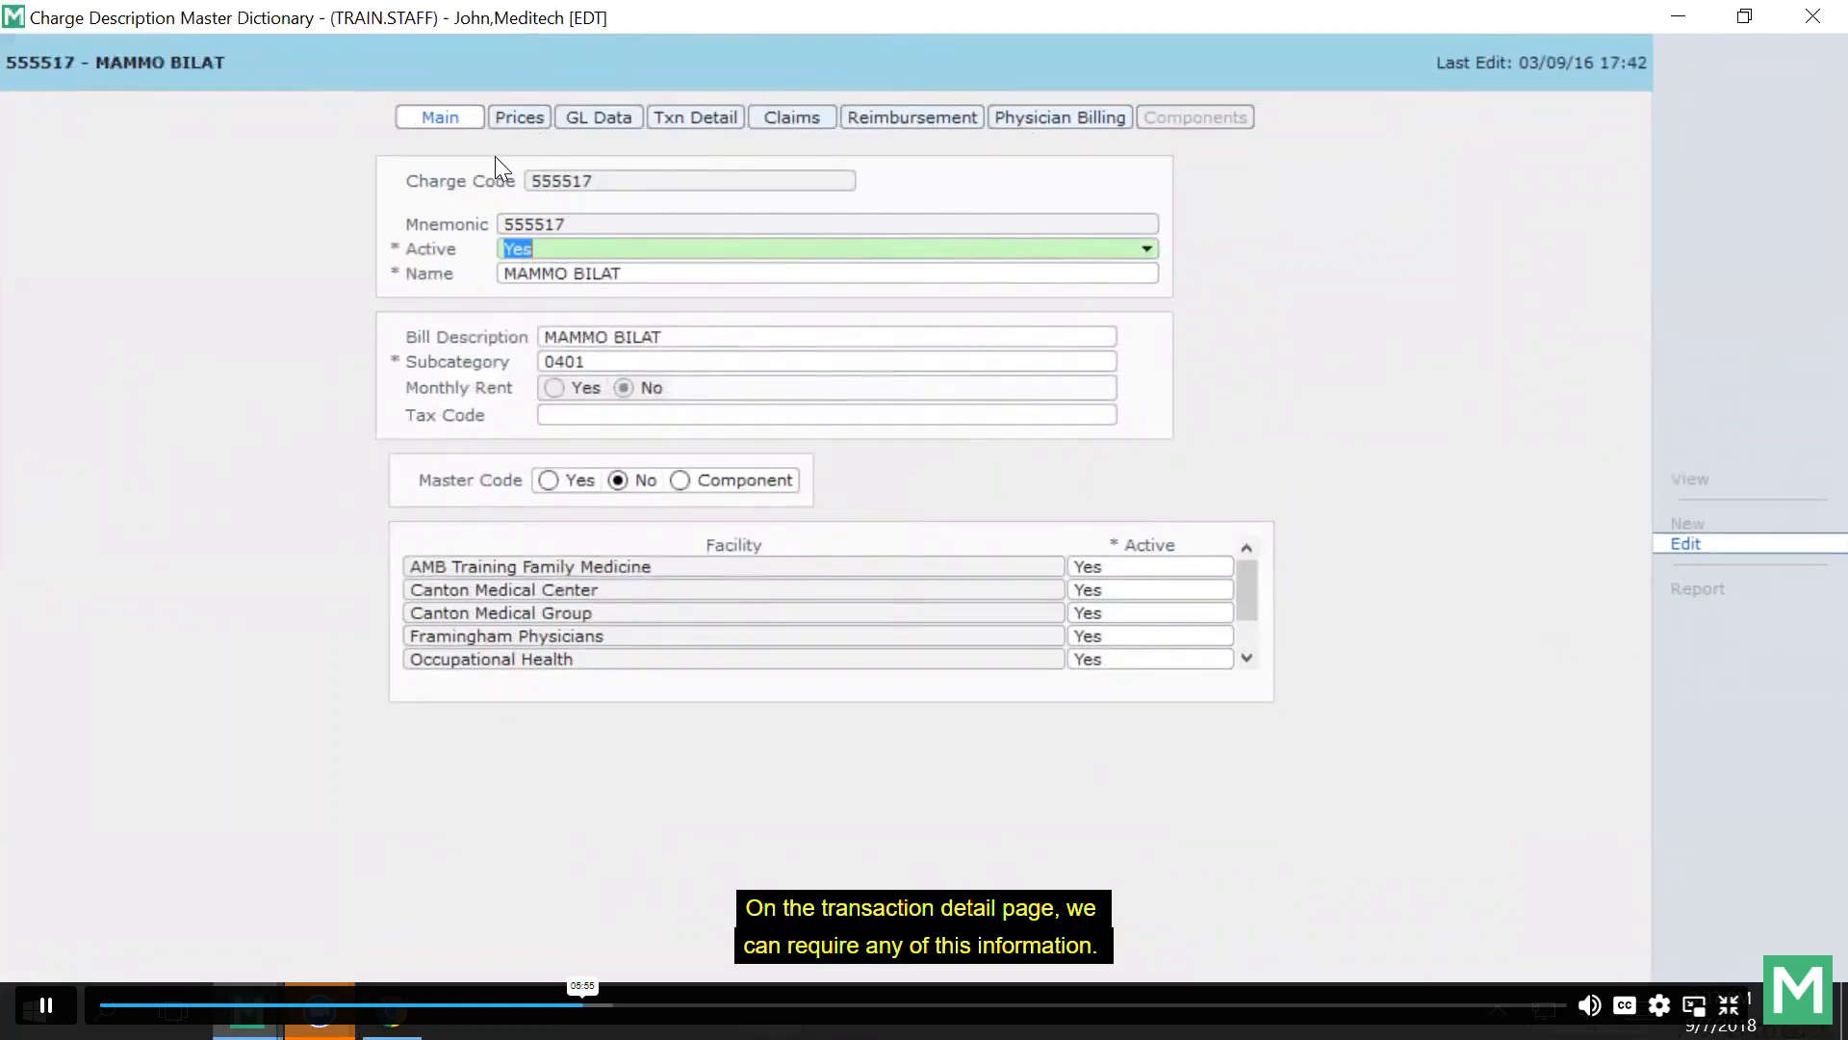
# Require a Modifier at Rejection level for charge 555517 and check its 124.50 price.
pyautogui.click(695, 119)
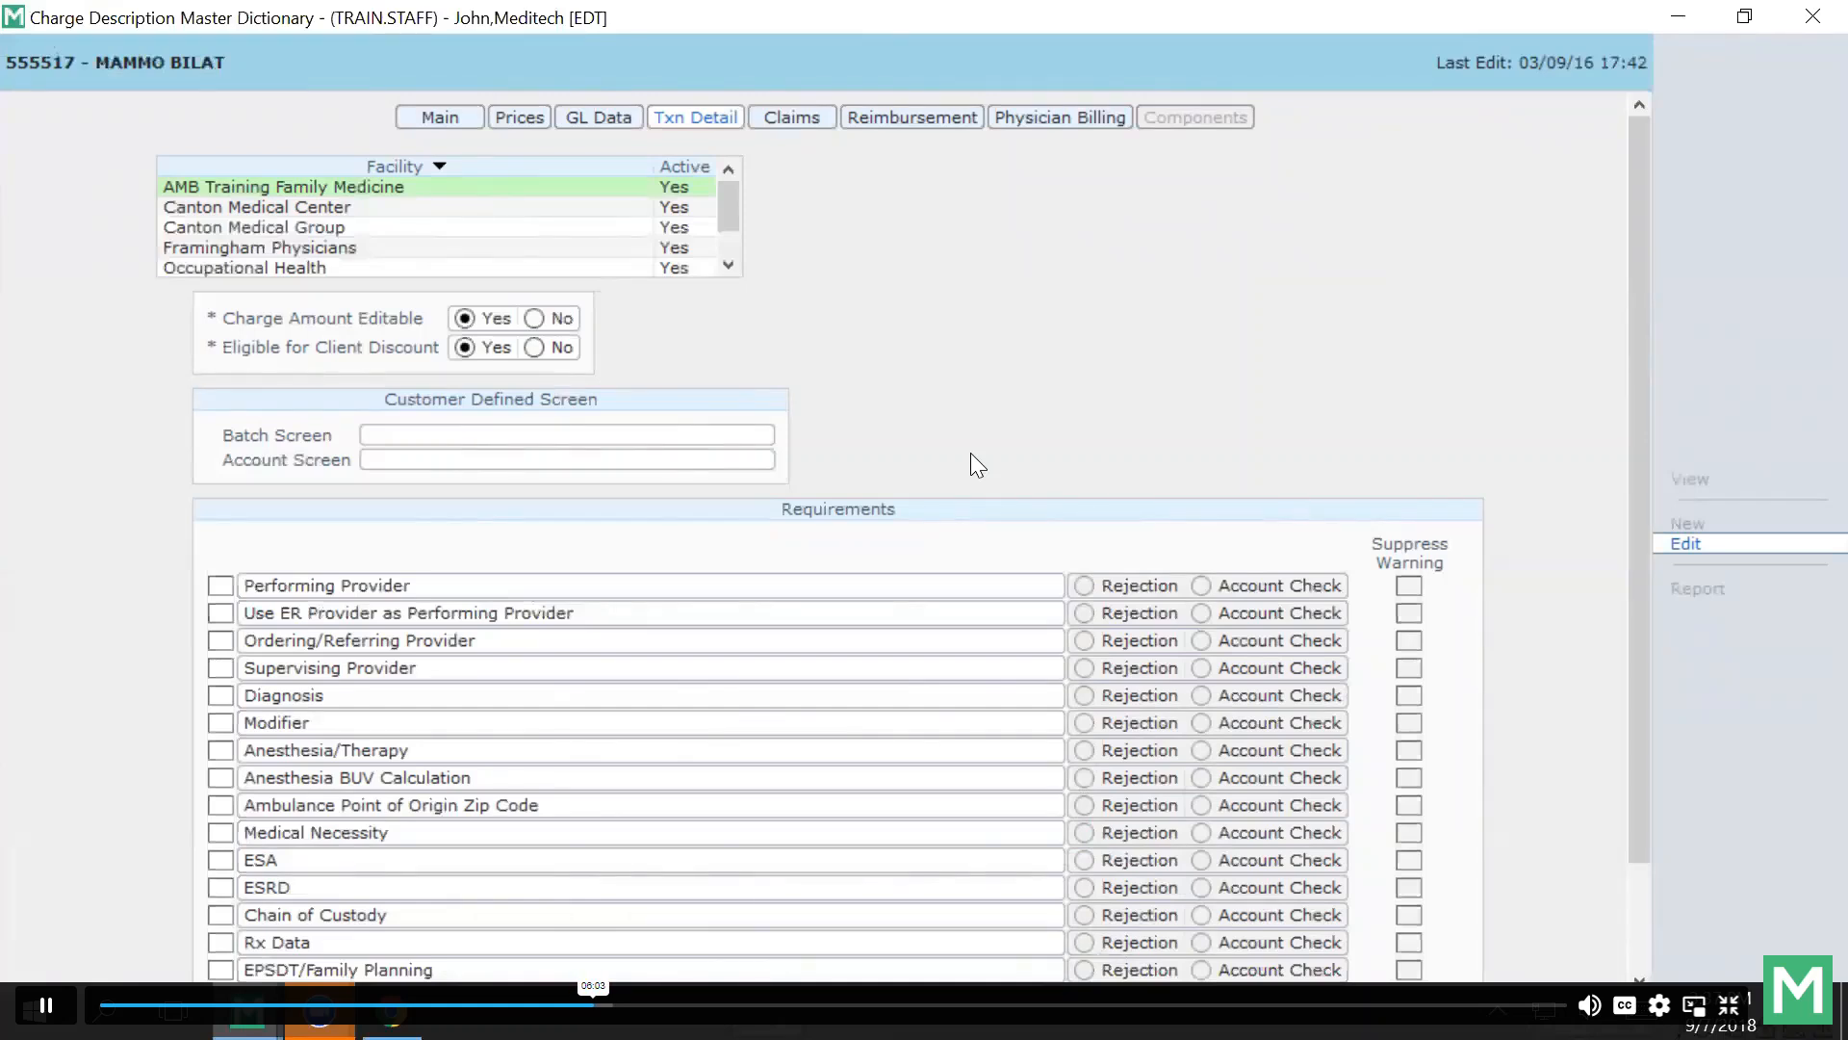
pyautogui.click(220, 723)
pyautogui.click(1083, 726)
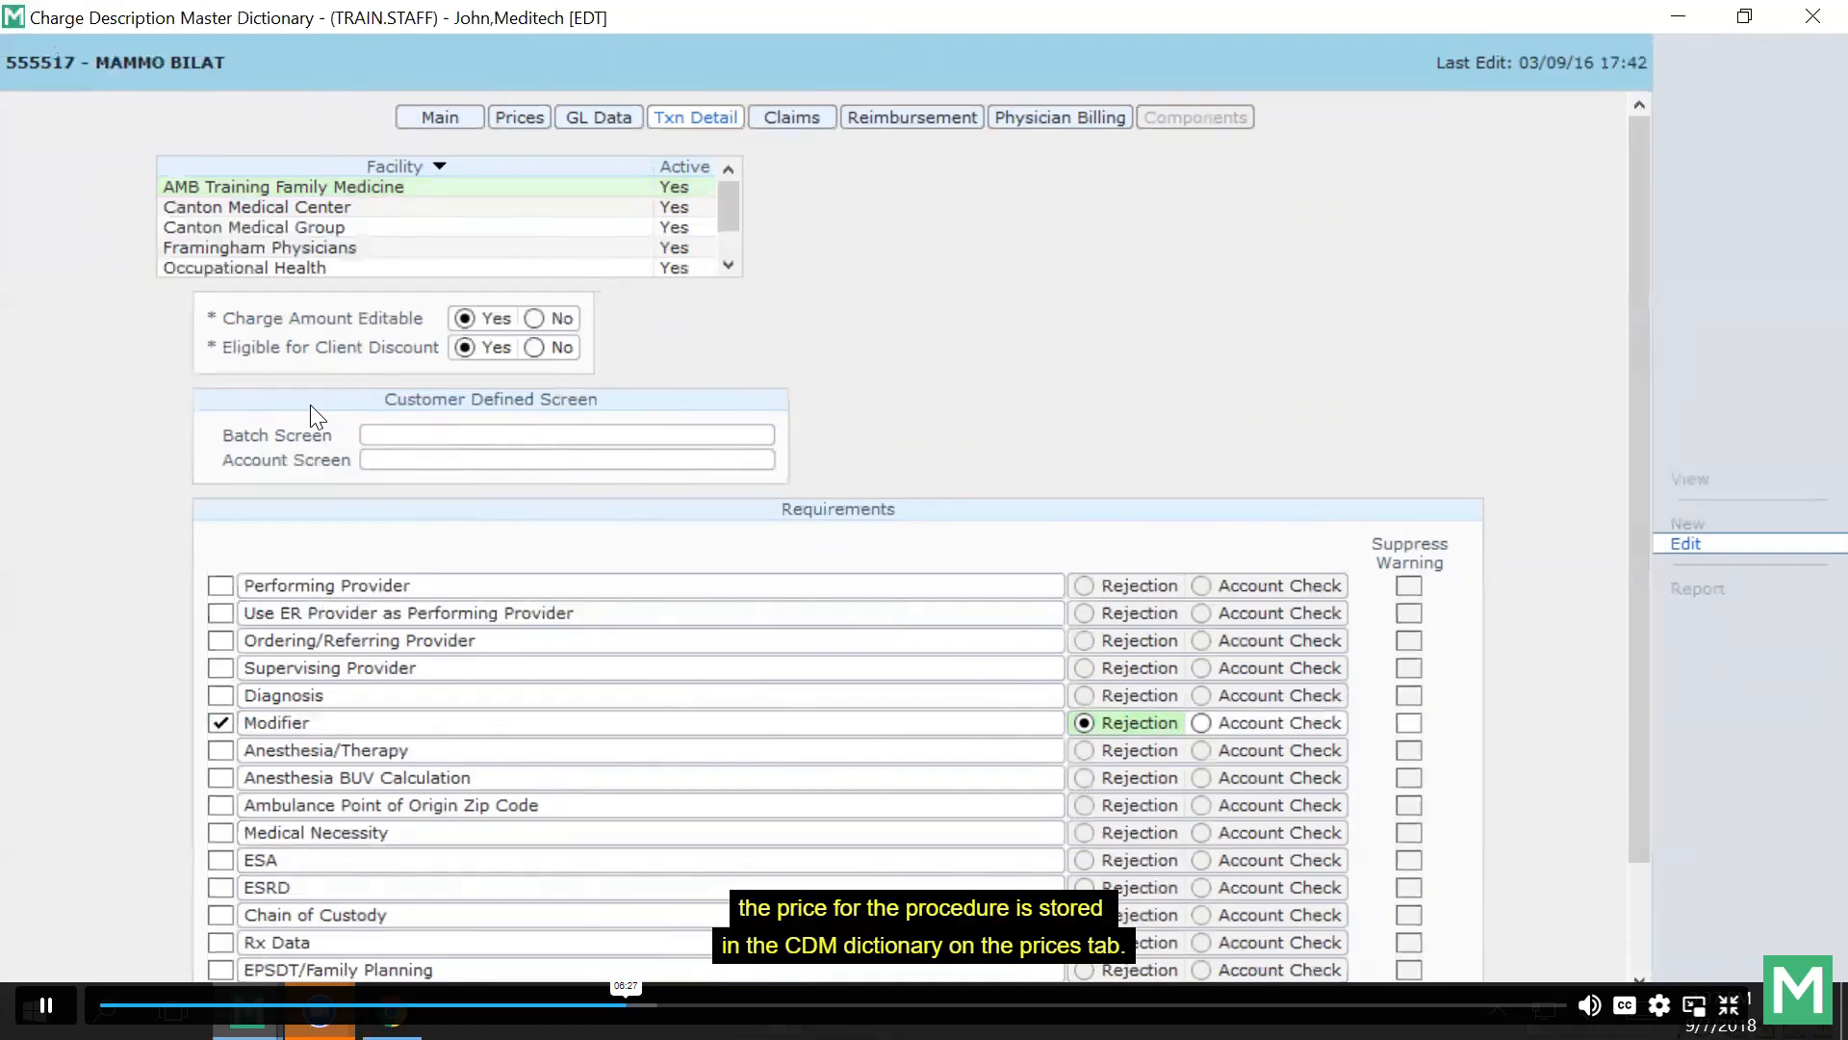
pyautogui.click(519, 119)
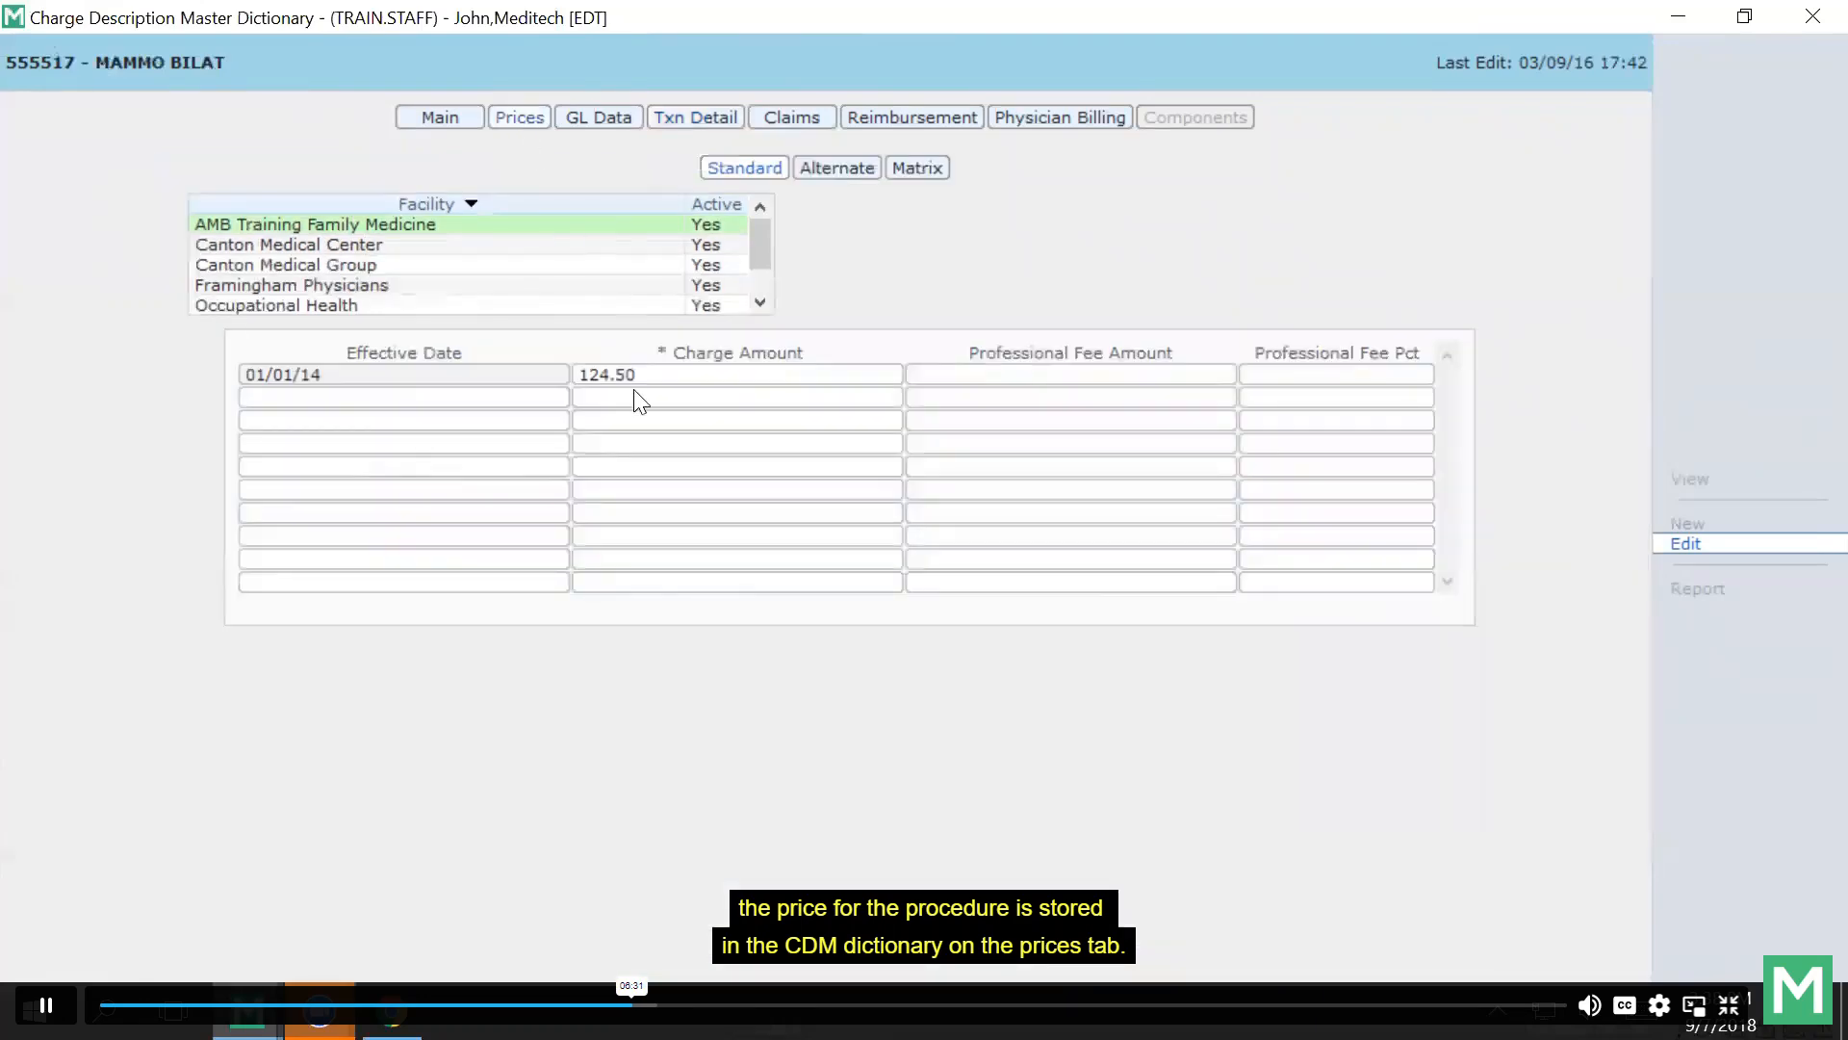
pyautogui.click(660, 127)
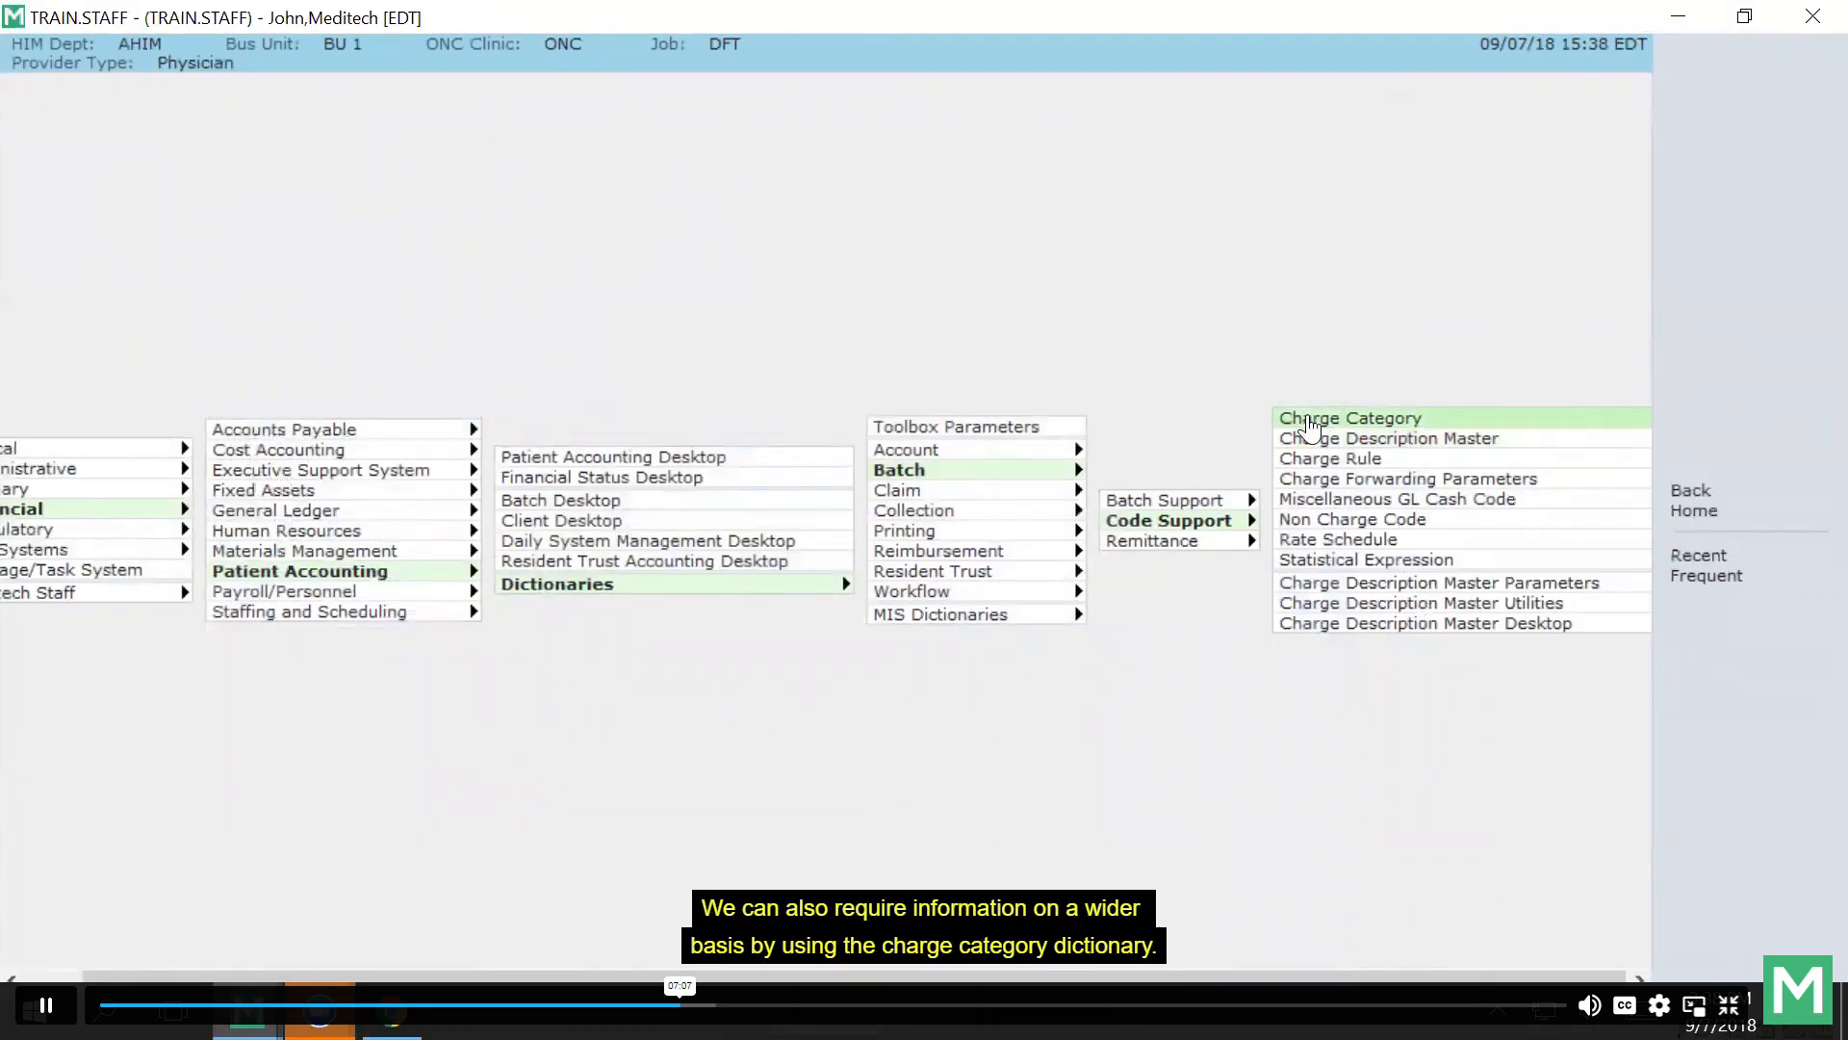
# Load Laboratory charge category 030x in a maximized Charge Category Dictionary.
pyautogui.click(1311, 420)
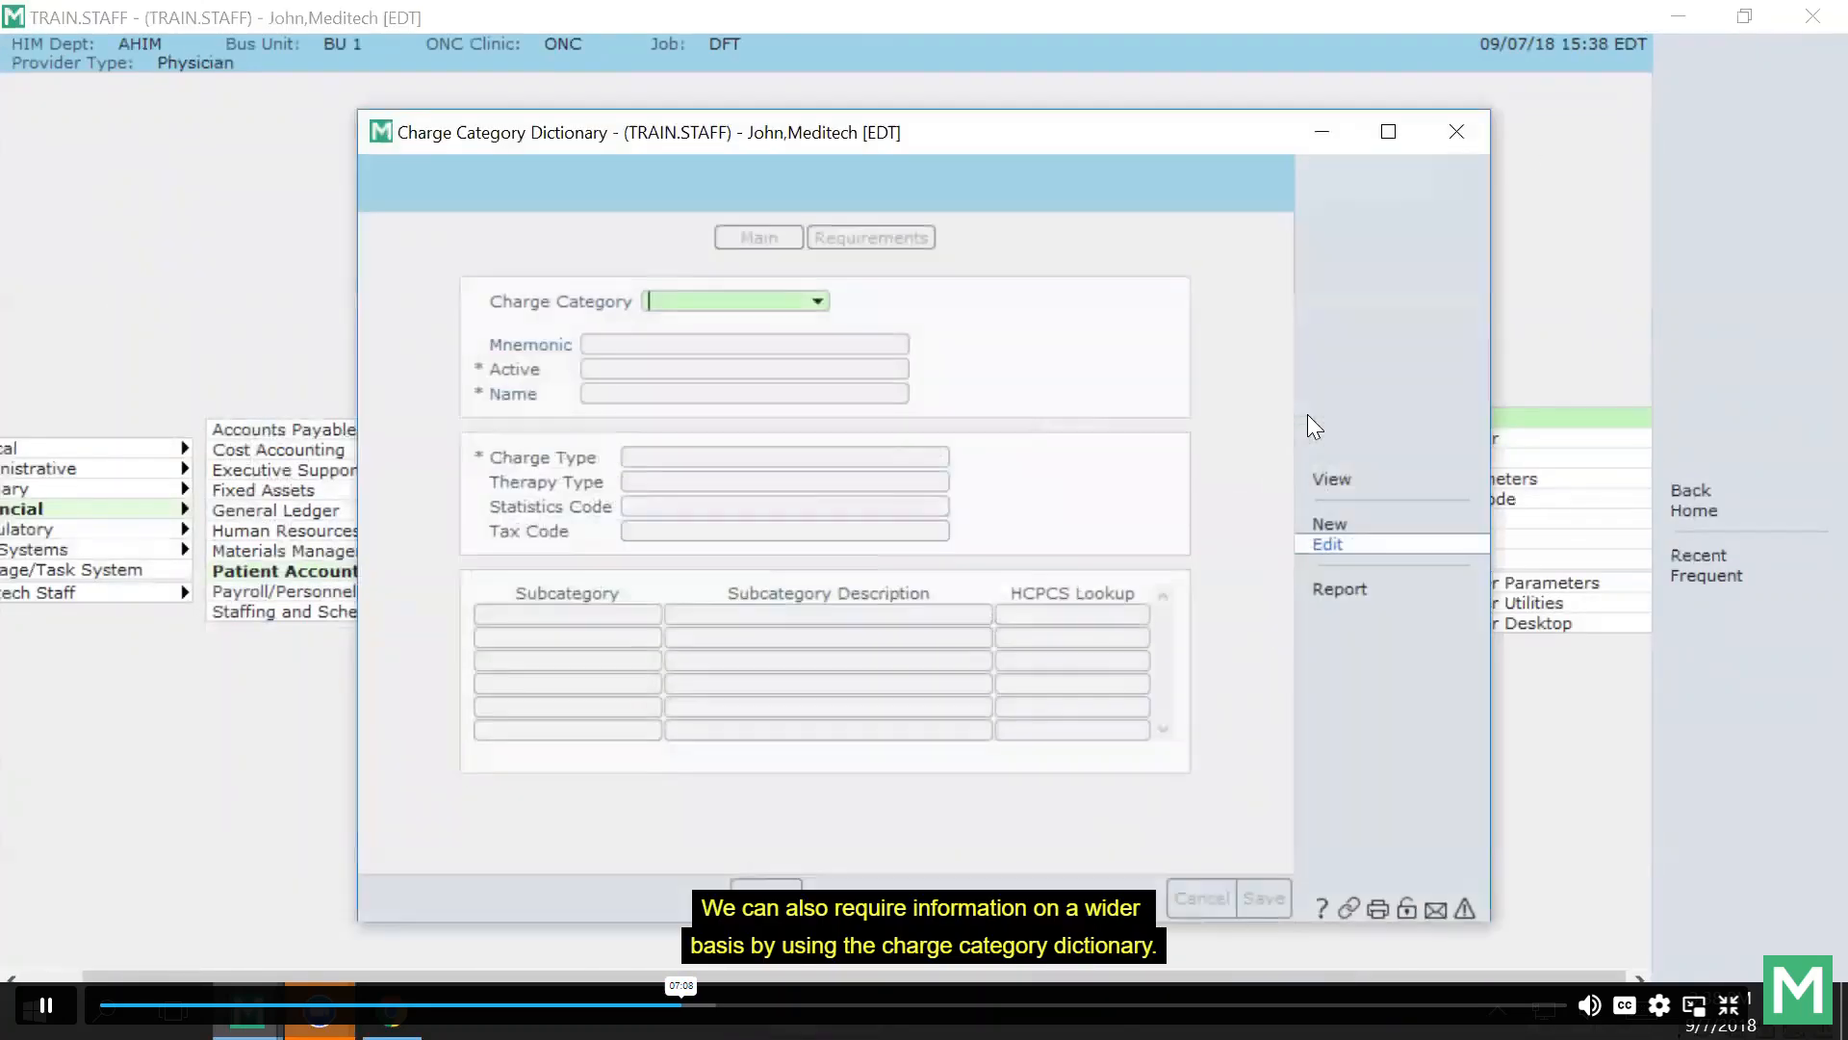
pyautogui.click(1387, 131)
pyautogui.write('030x')
pyautogui.press('Return')
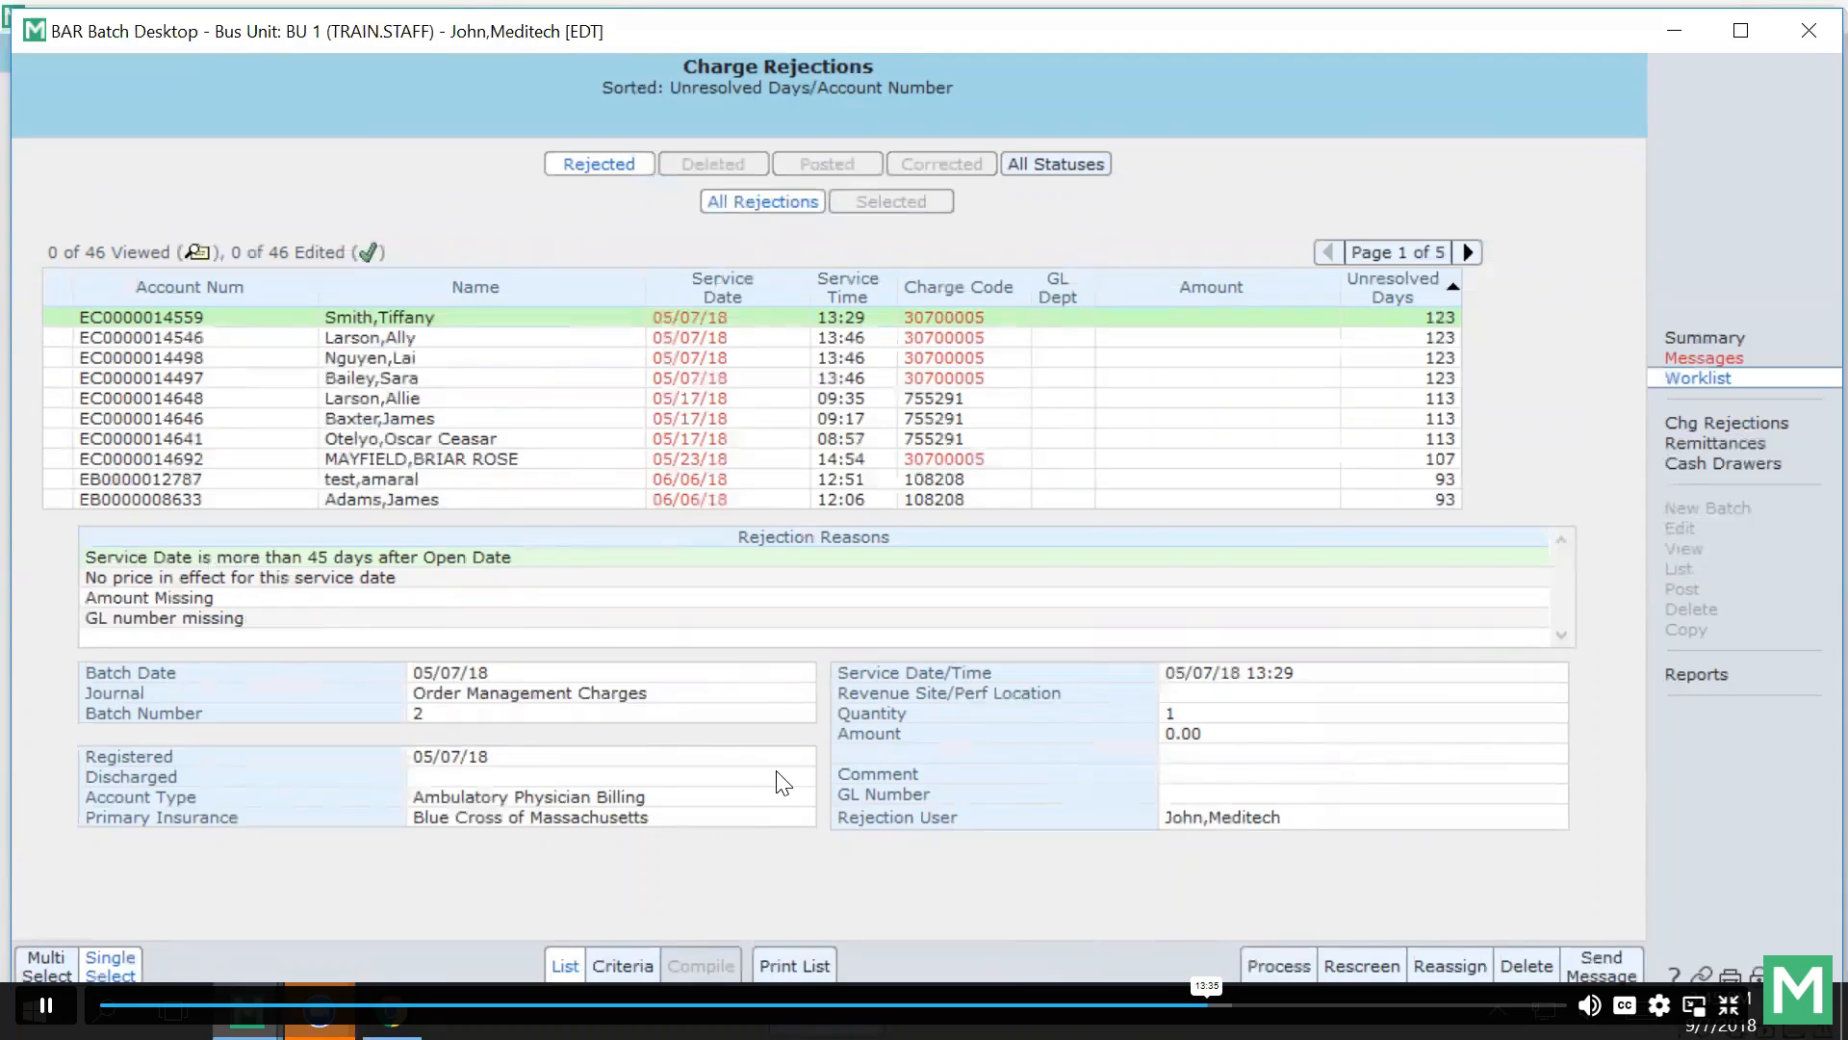
# Switch between Multi and Single Select, view Criteria, then open the first rejection for correction.
pyautogui.click(50, 965)
pyautogui.click(96, 967)
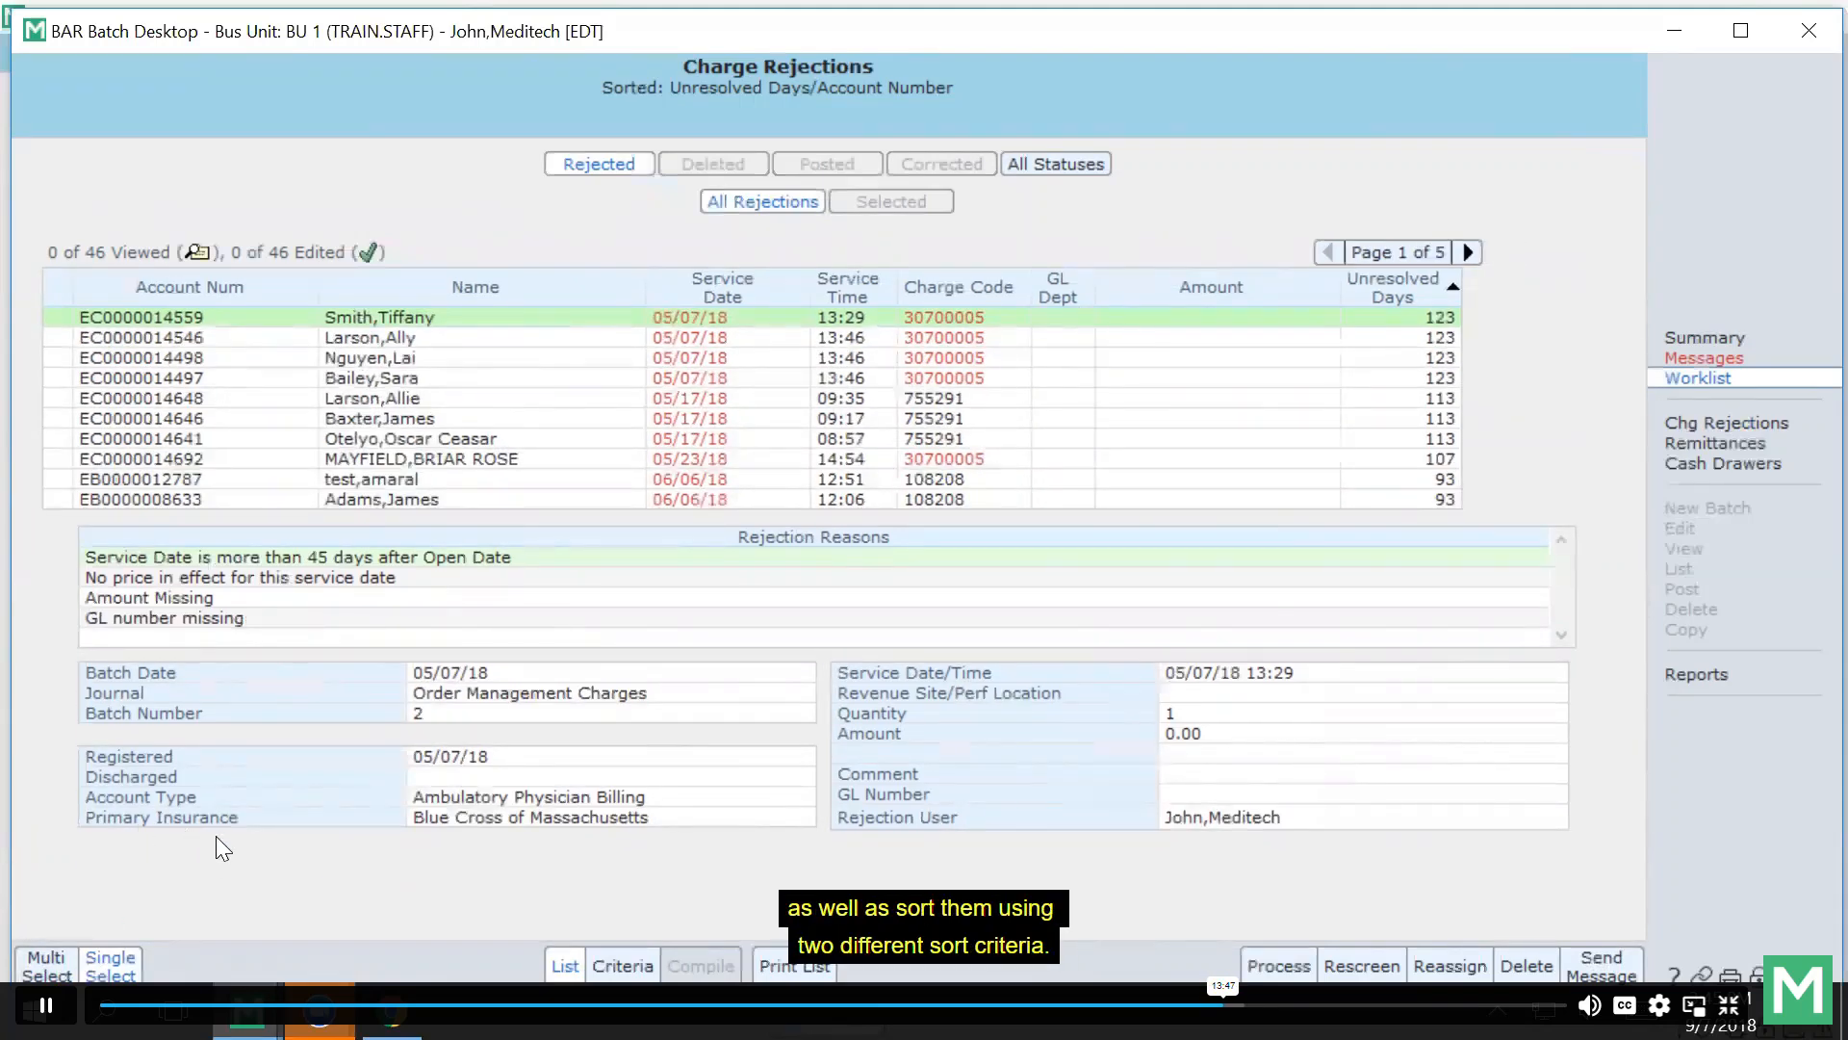
pyautogui.click(623, 968)
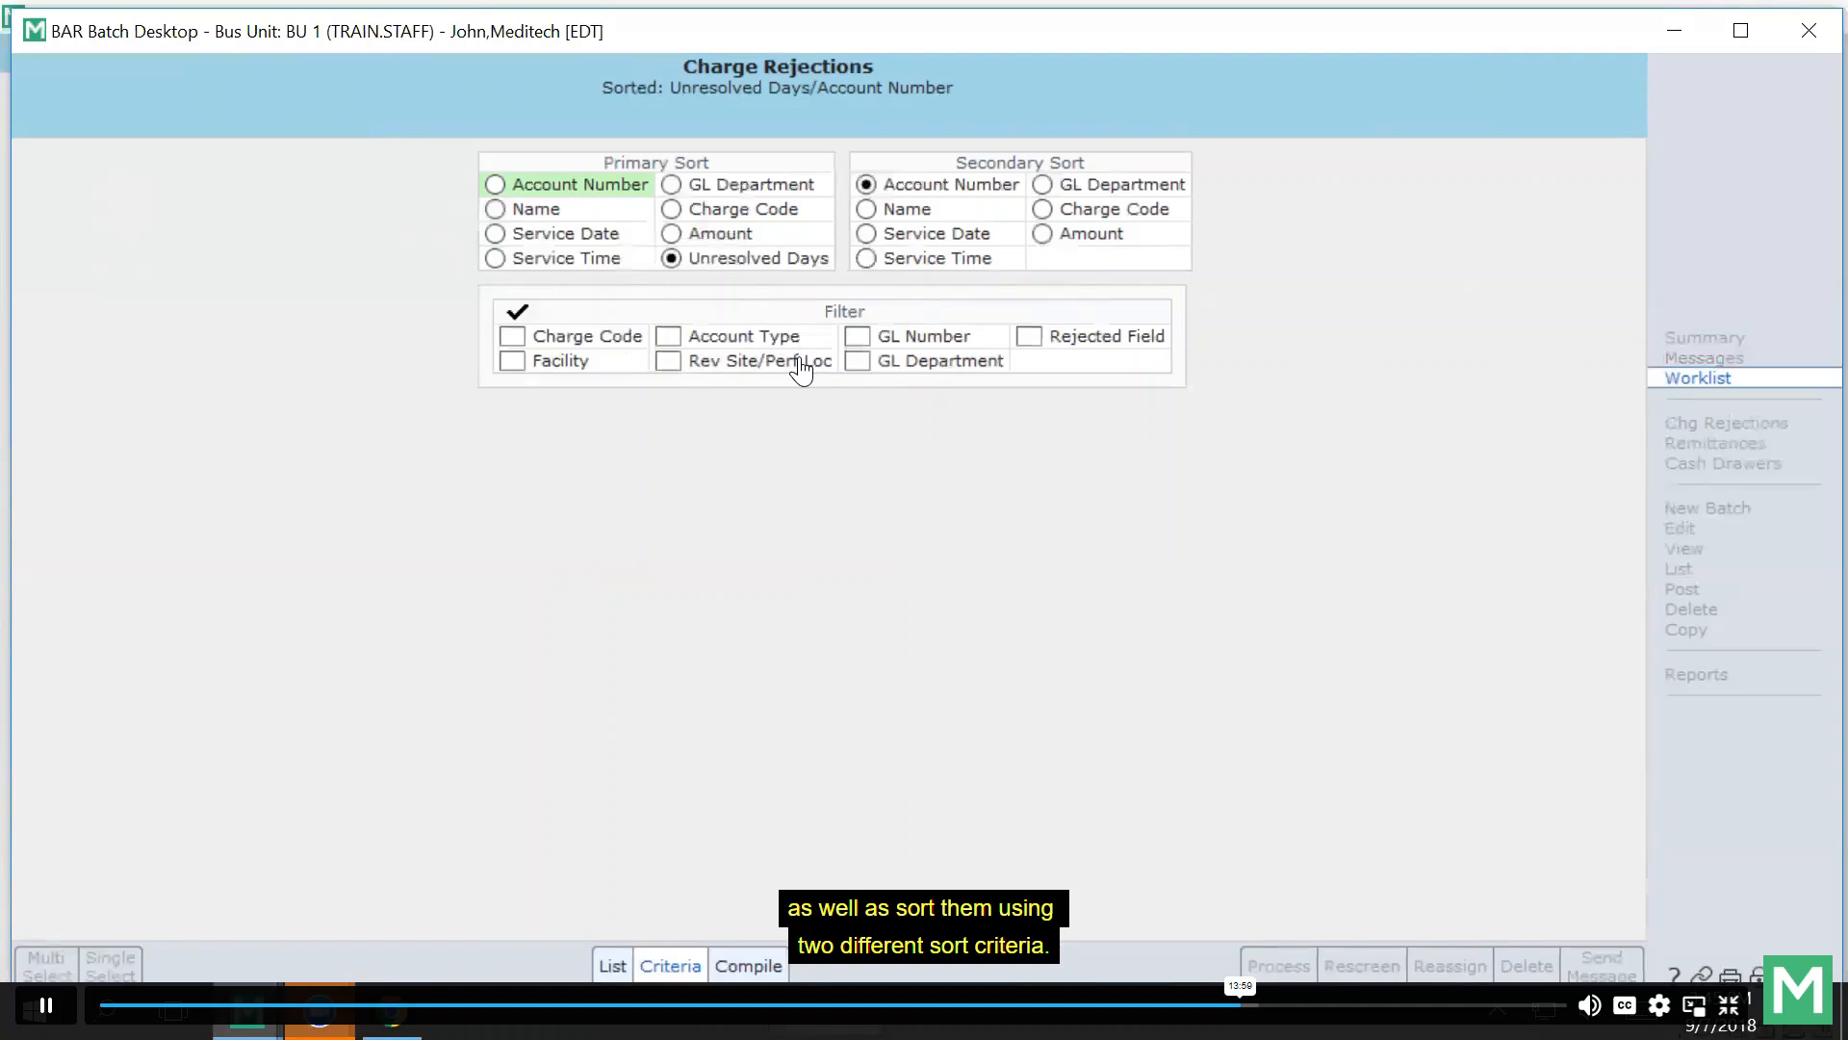
pyautogui.click(607, 965)
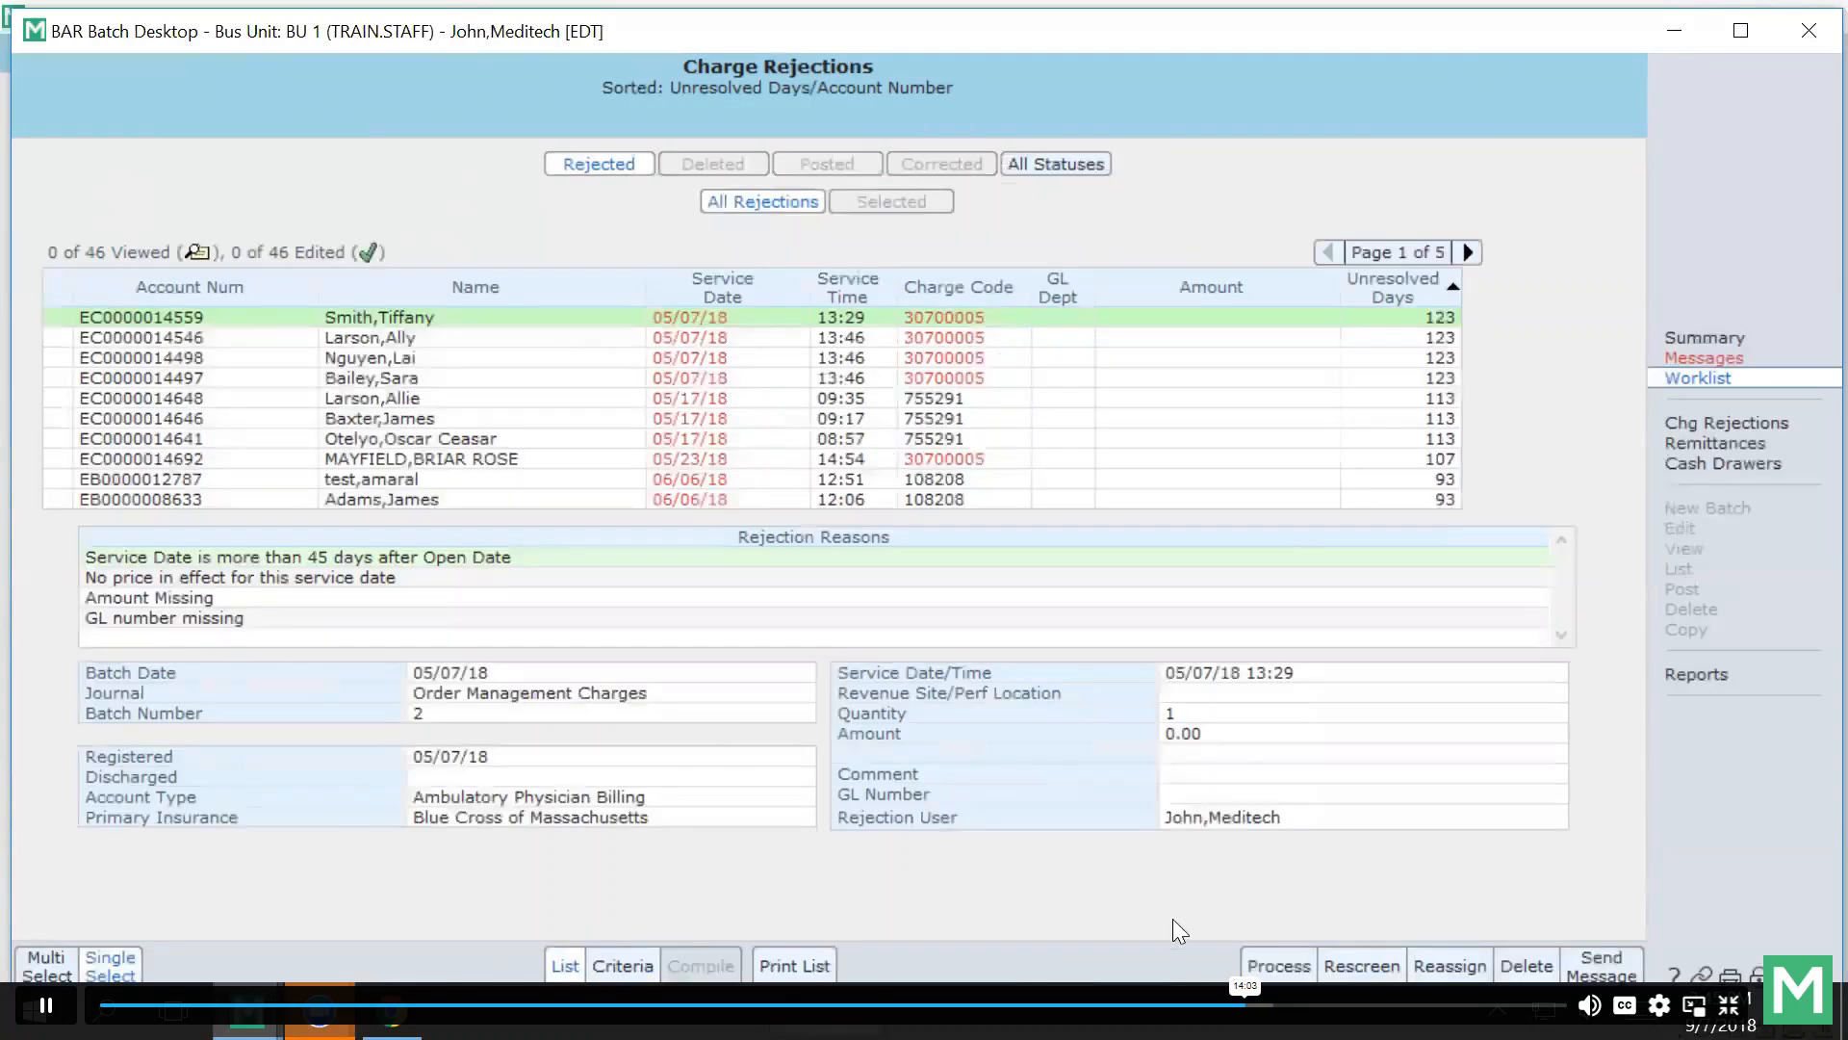
pyautogui.click(1278, 966)
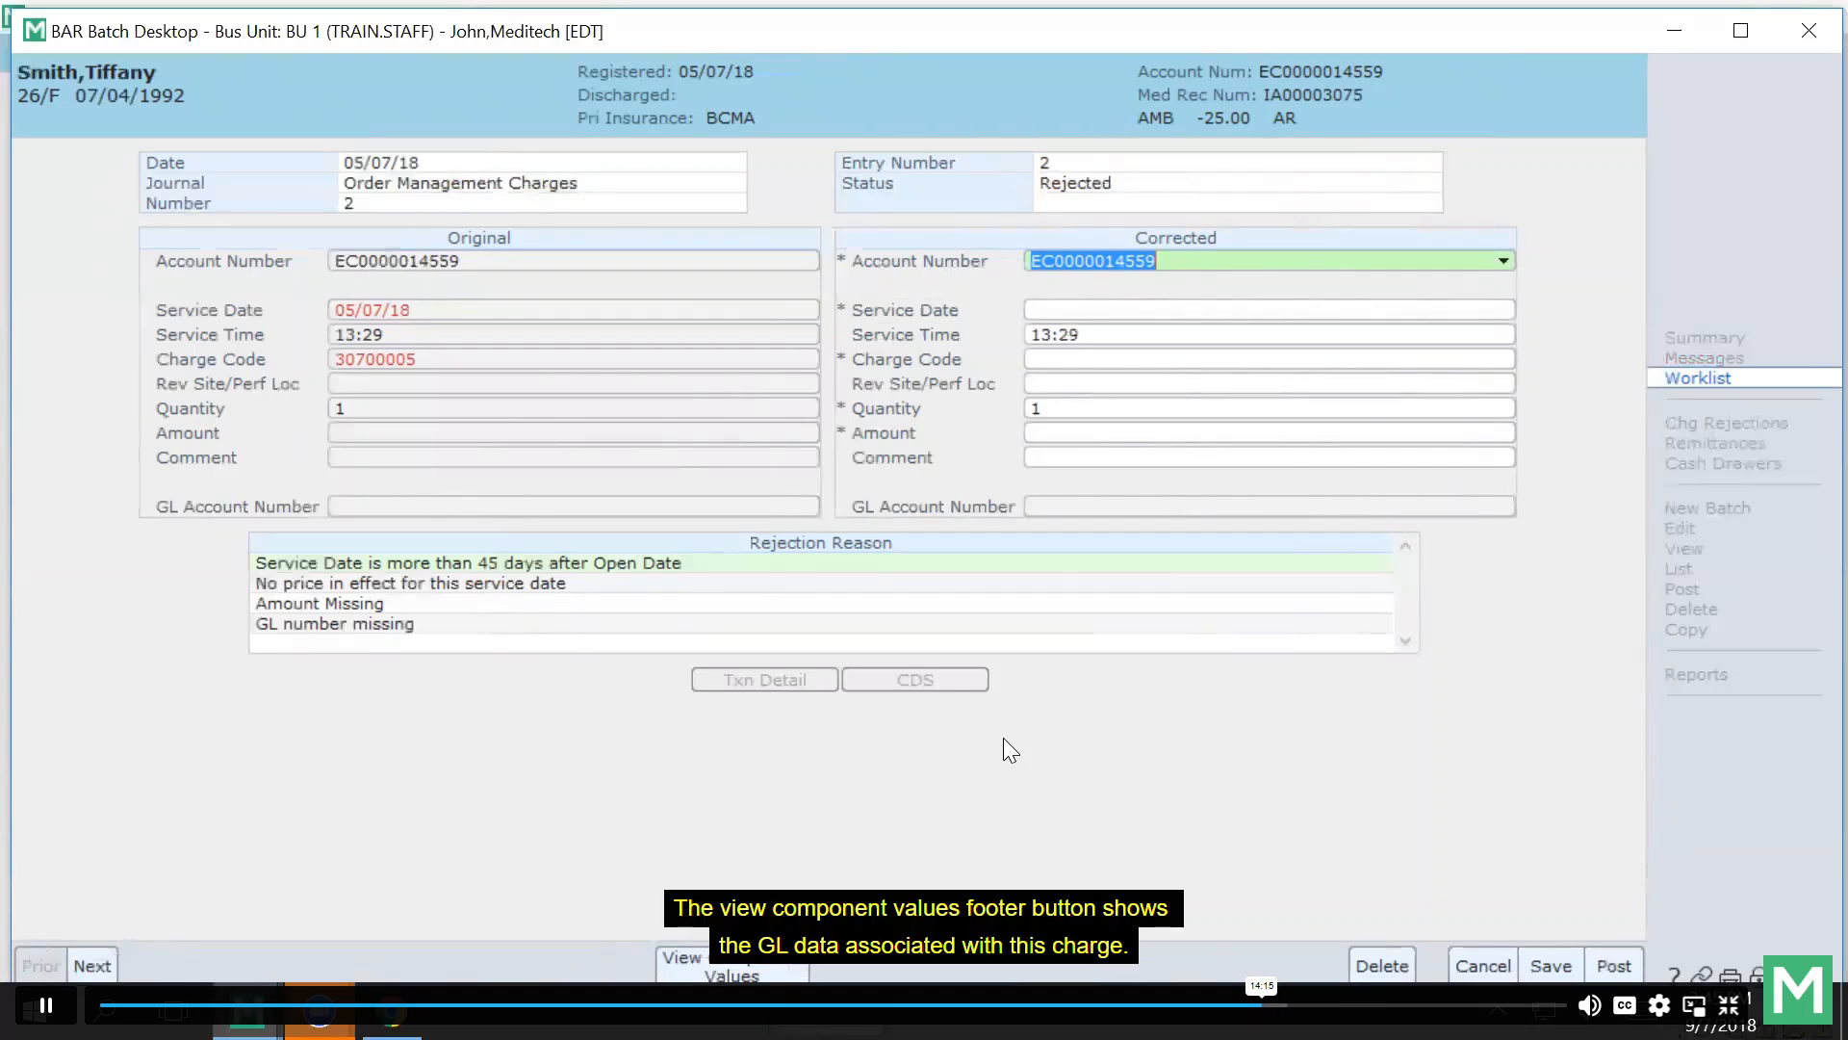
# Review the charge's GL component values and the No price in effect reason, then go to Next.
pyautogui.click(761, 968)
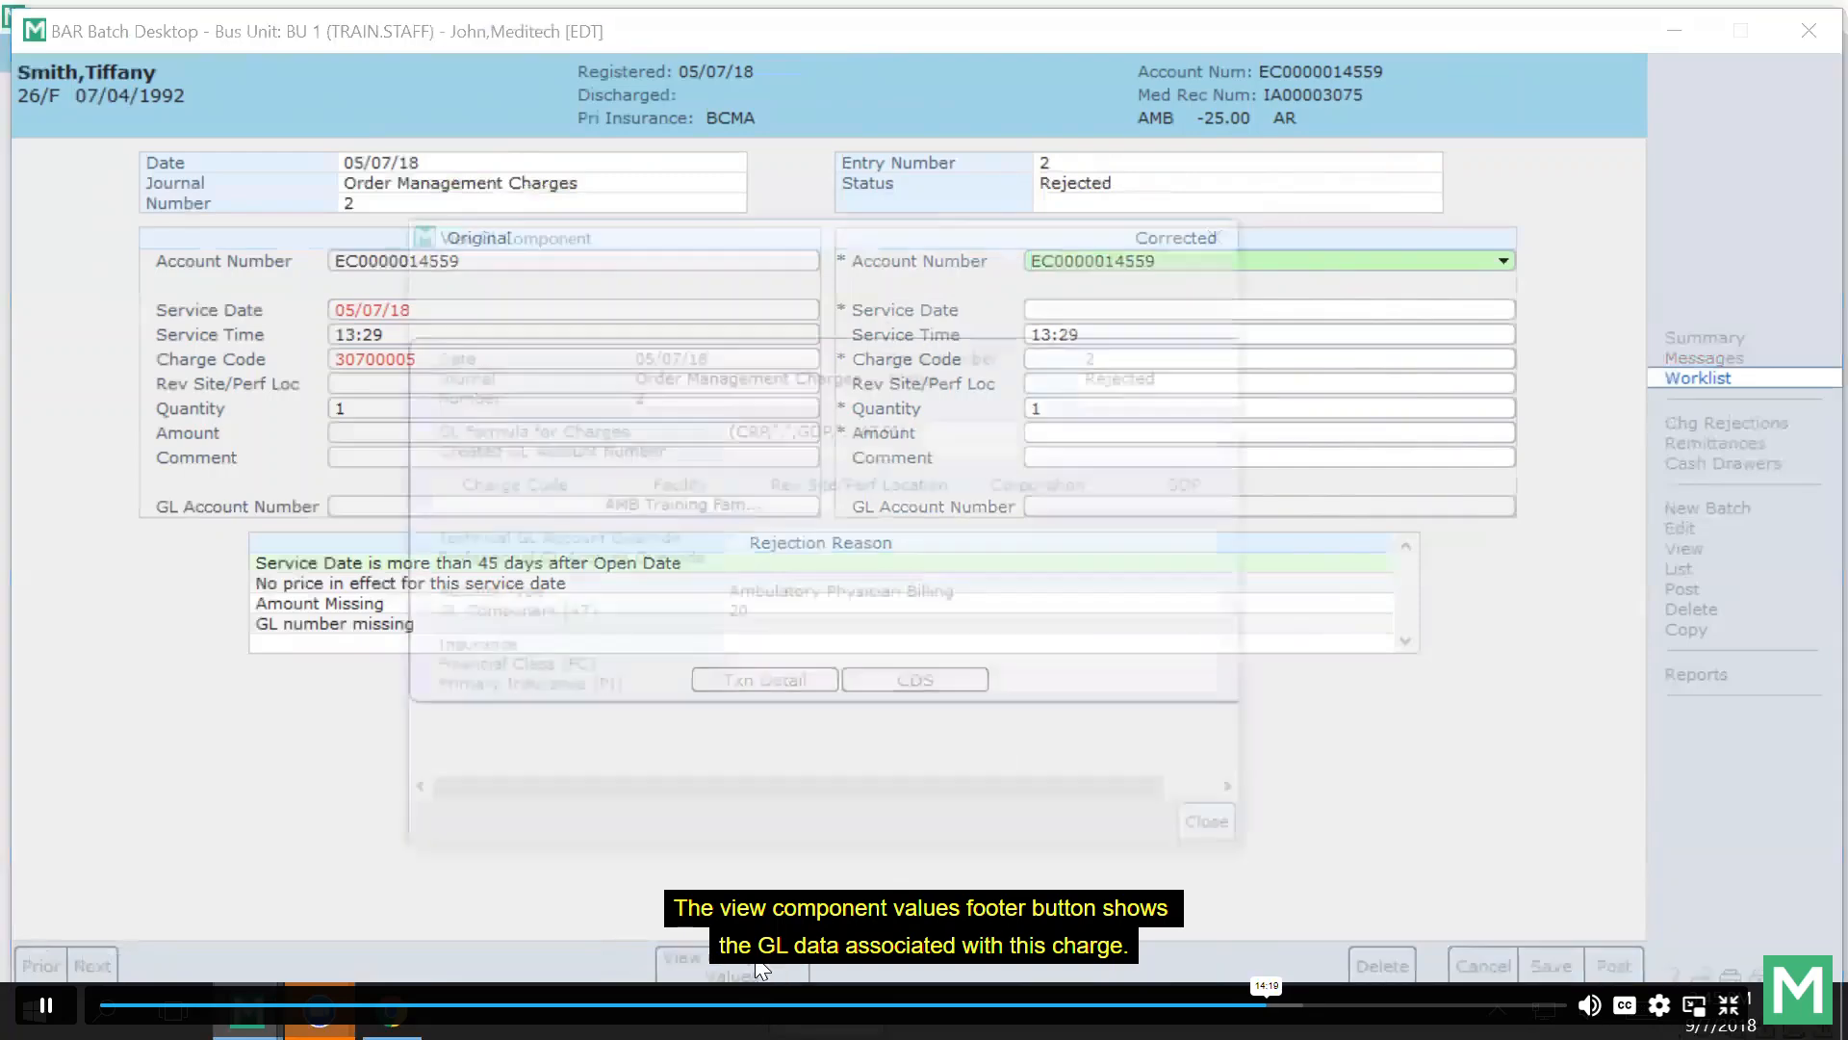
pyautogui.click(1224, 835)
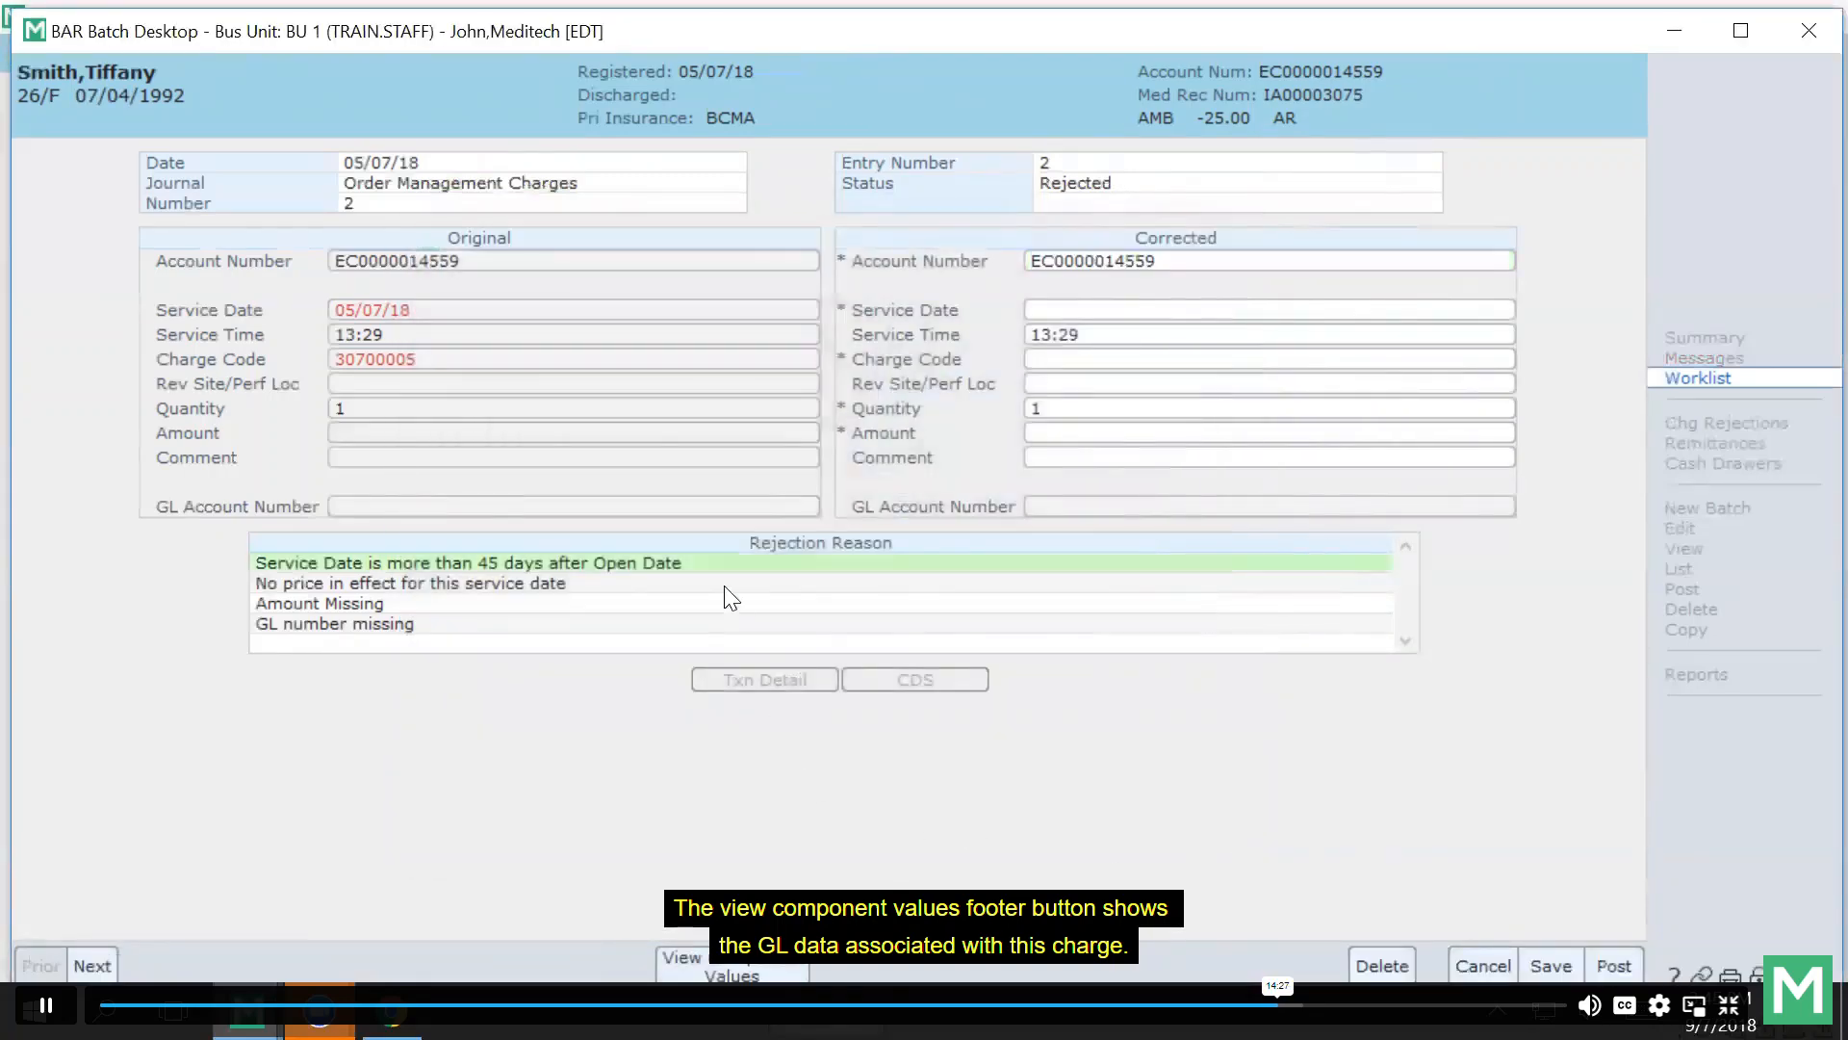
pyautogui.click(725, 585)
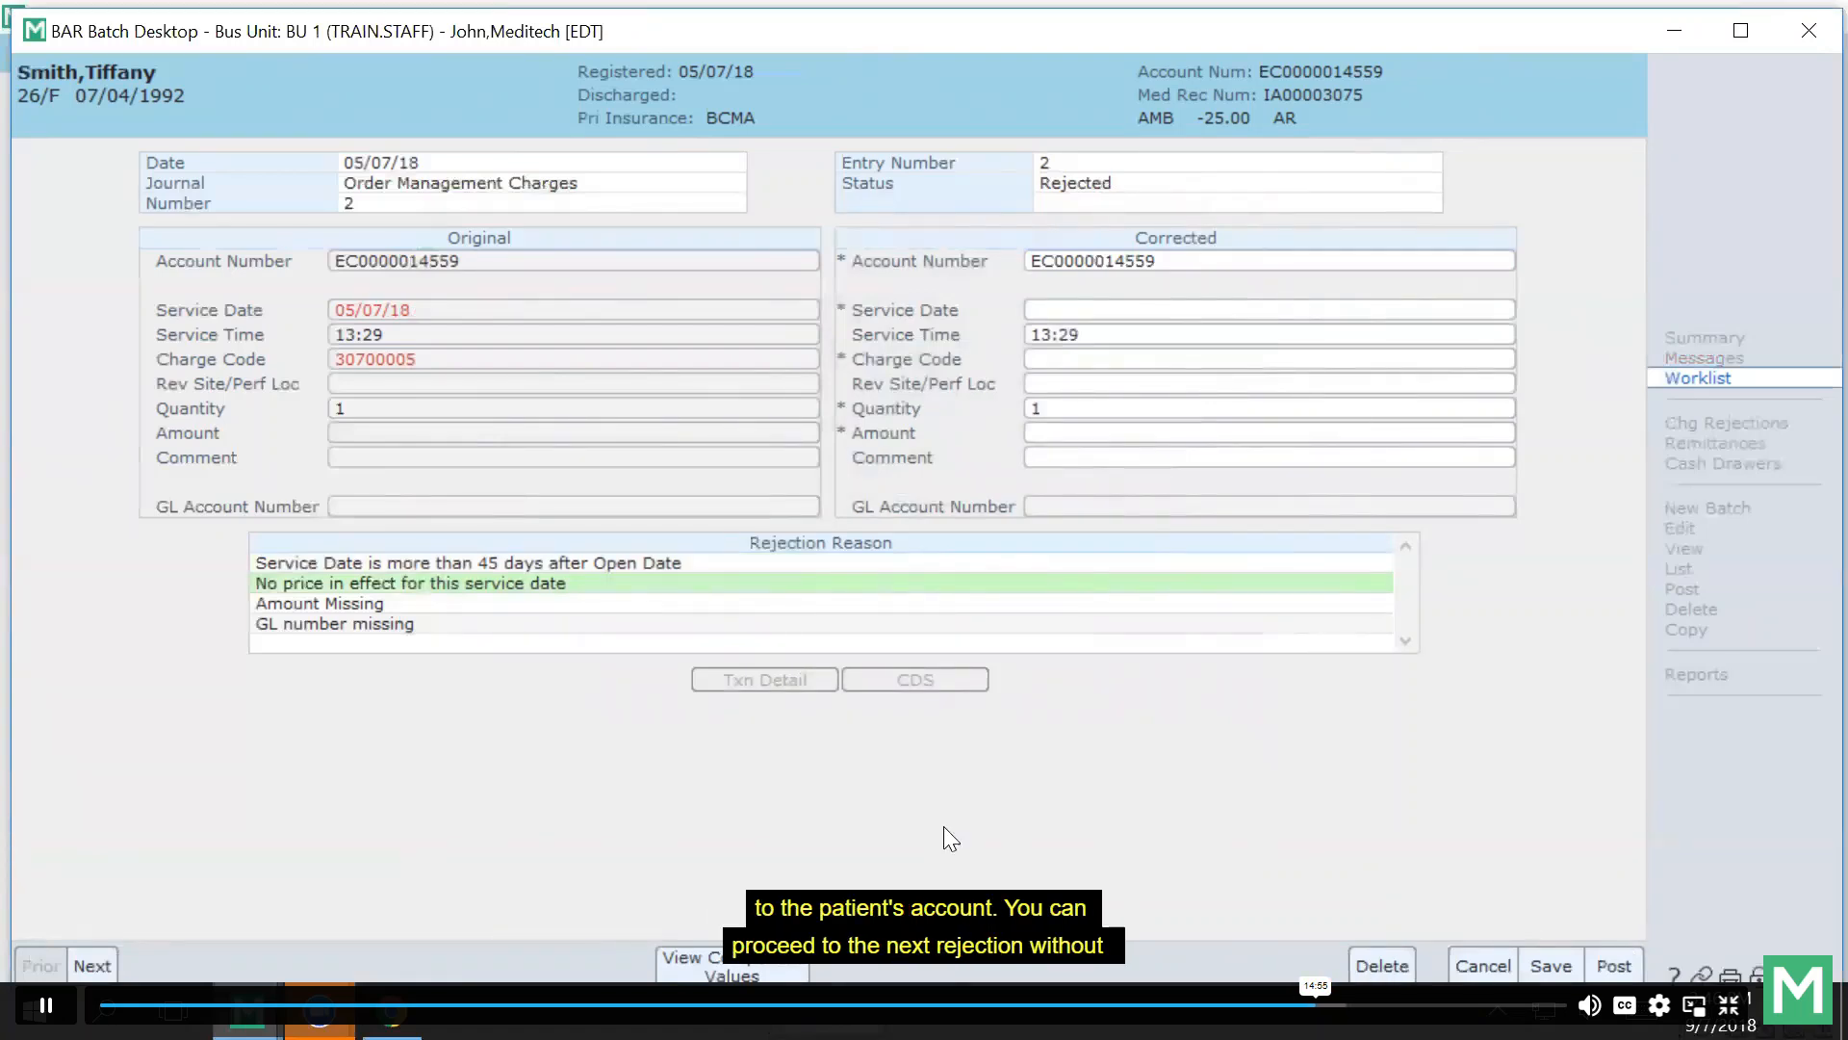
pyautogui.click(92, 964)
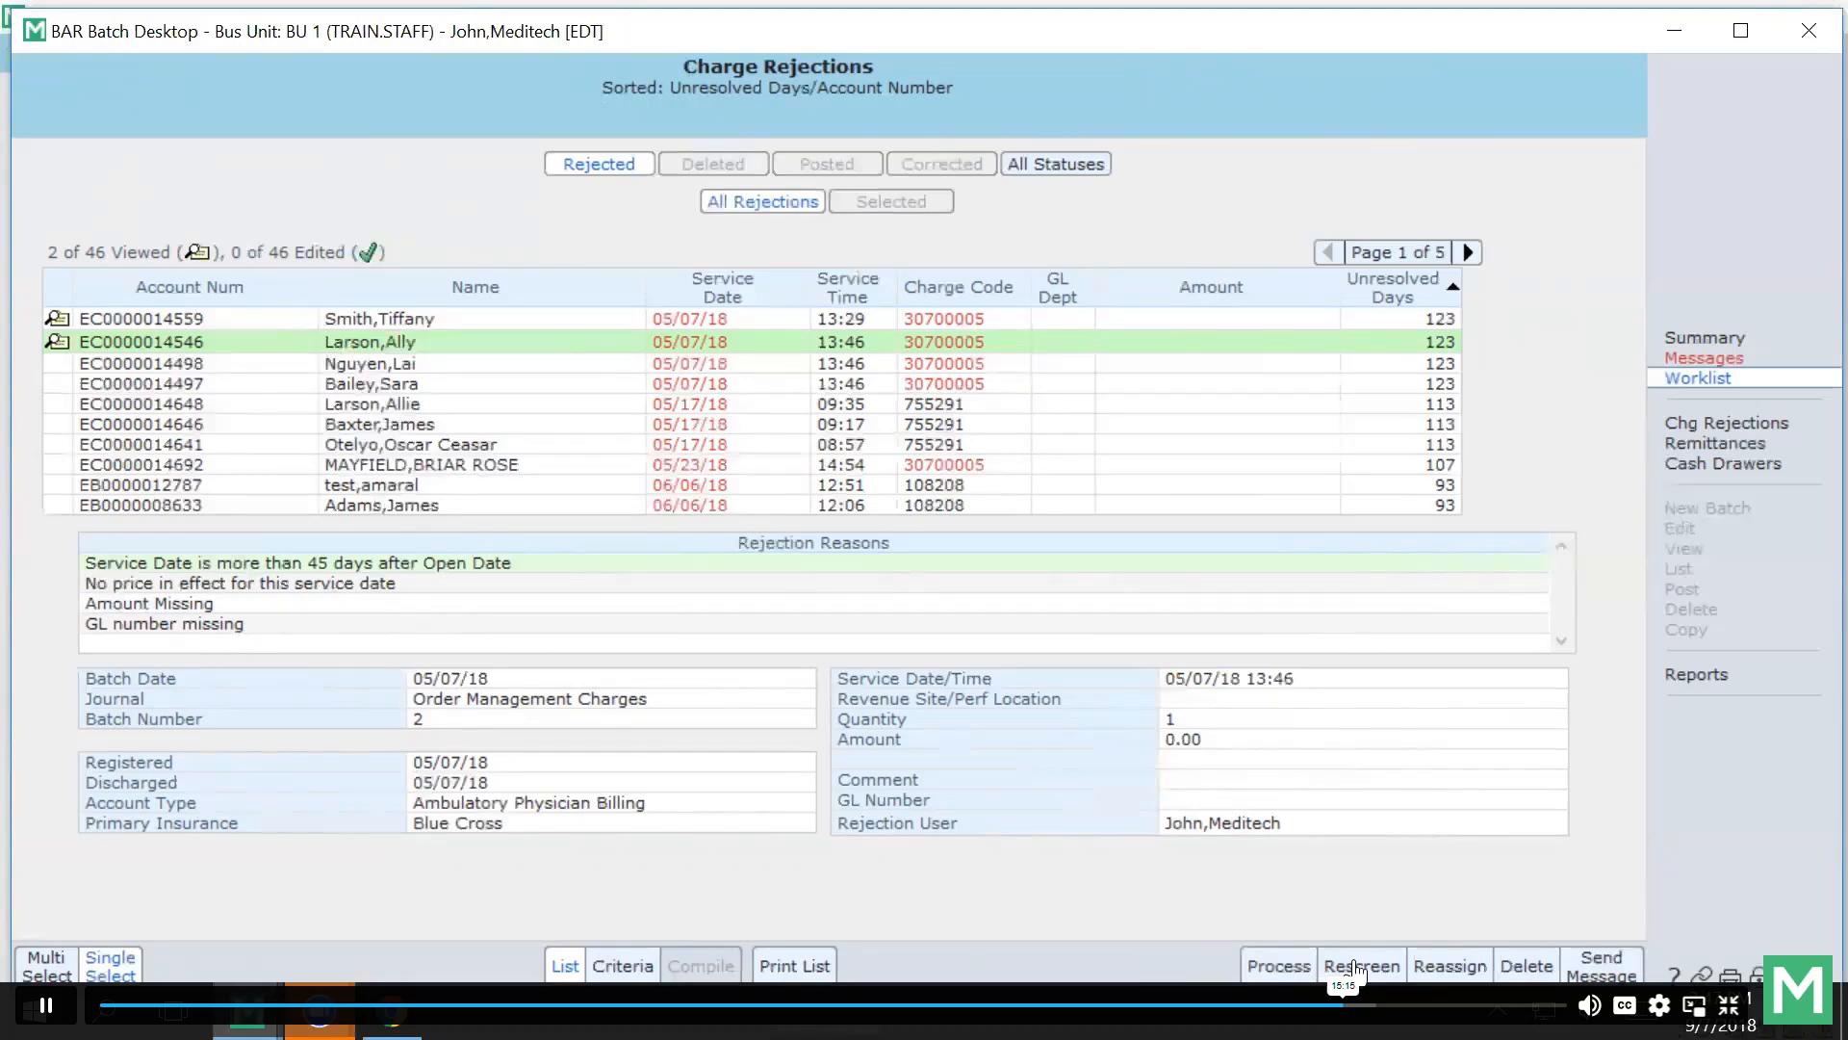
pyautogui.click(1450, 966)
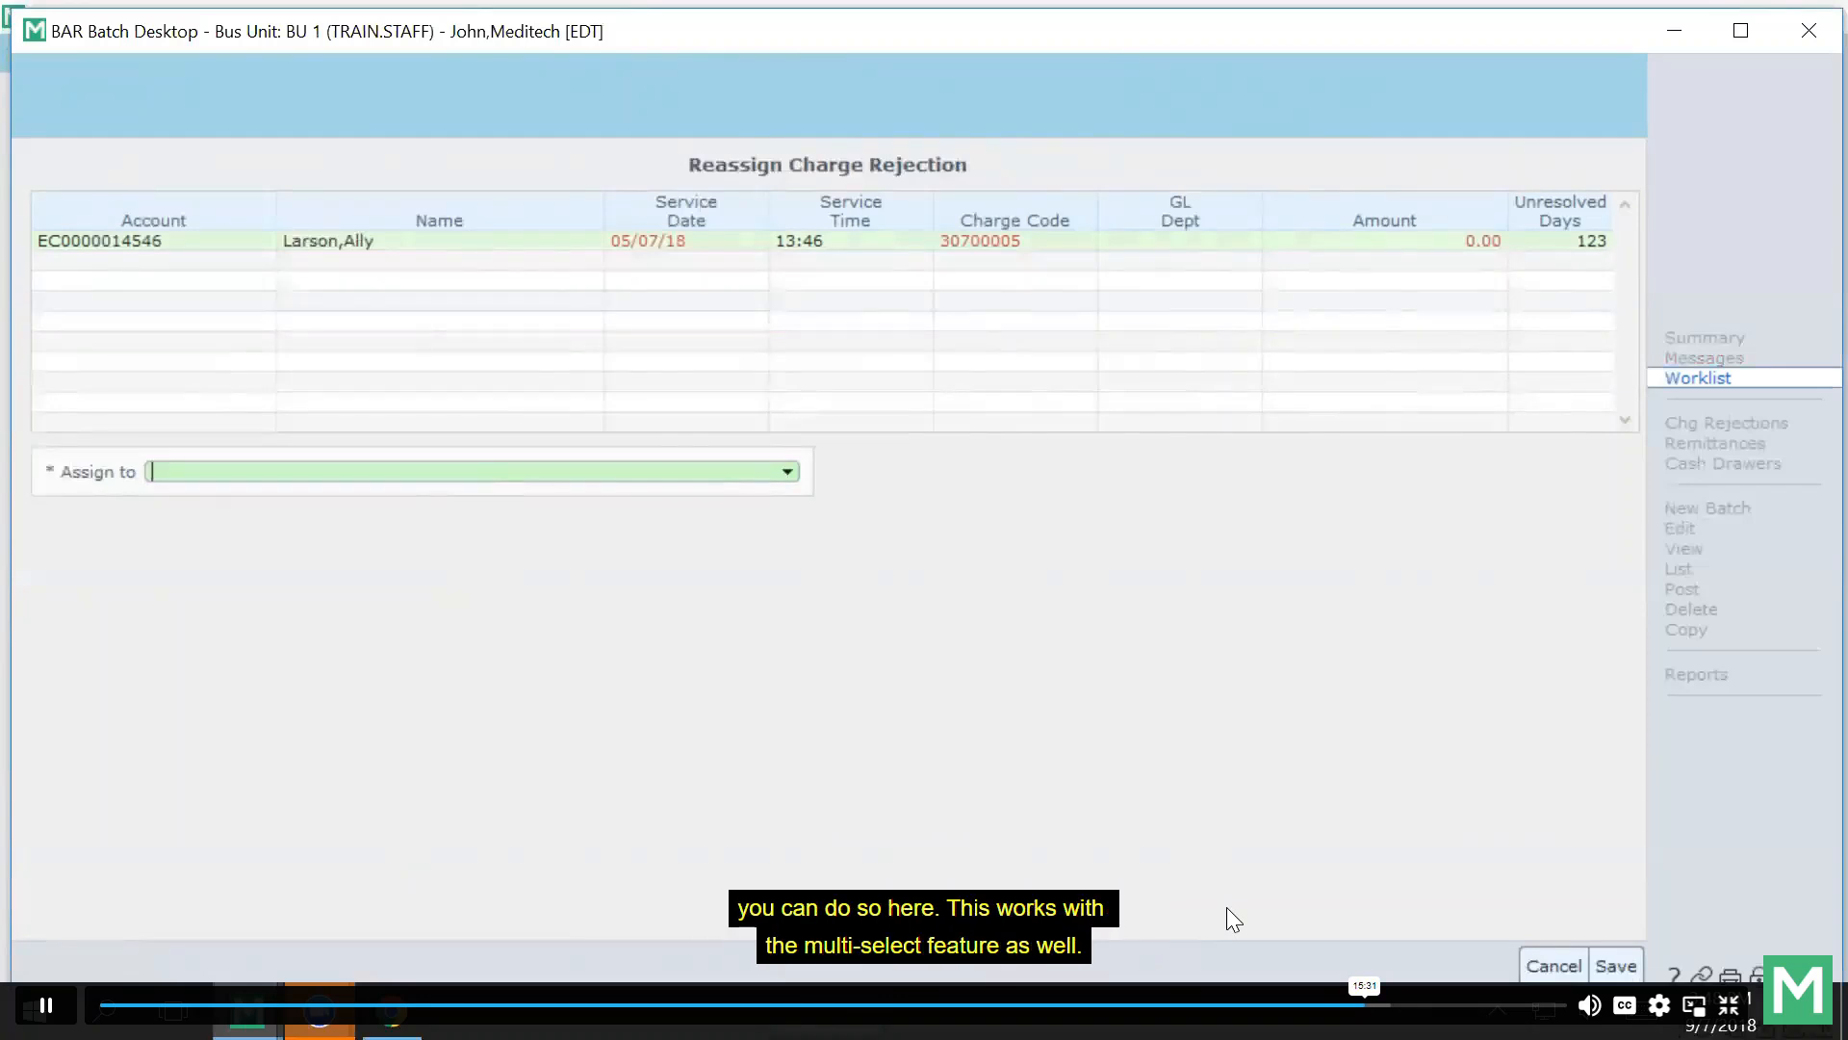
pyautogui.click(1540, 966)
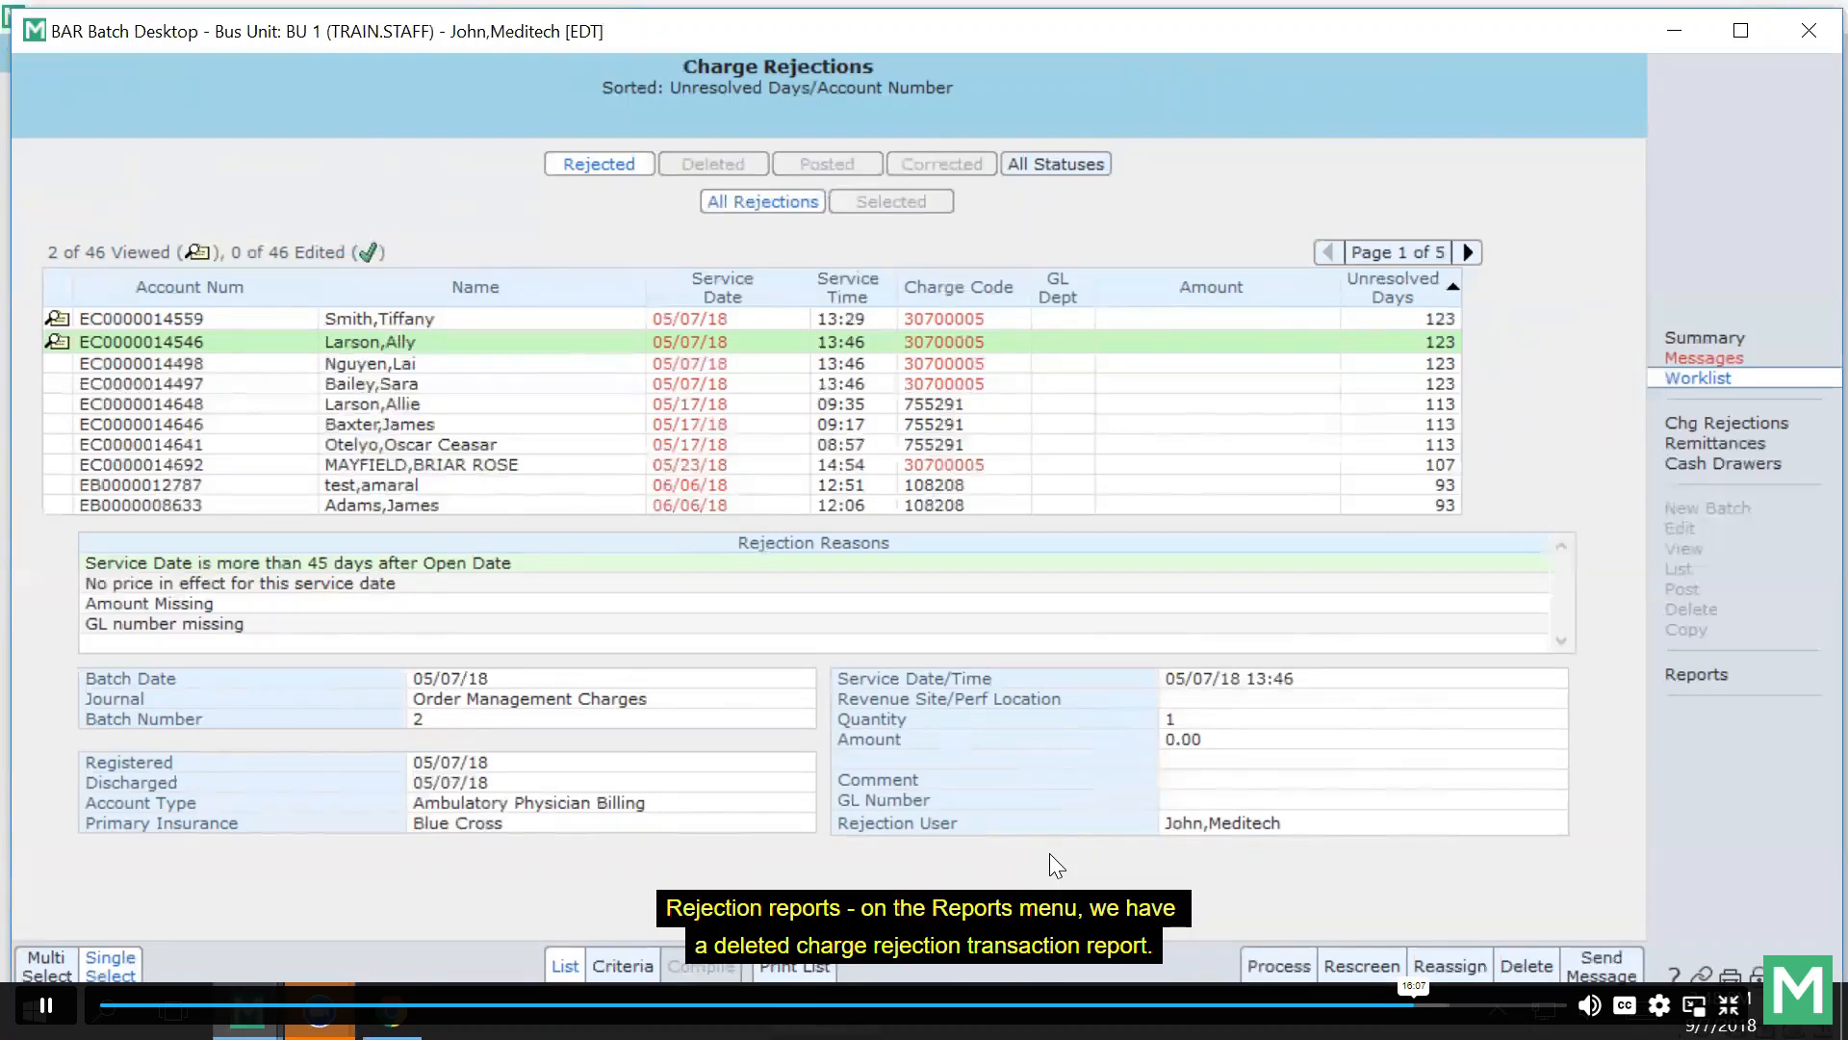
# Show the batch desktop Reports page, opening the Deleted Transactions report and cancelling without running it.
pyautogui.click(1695, 682)
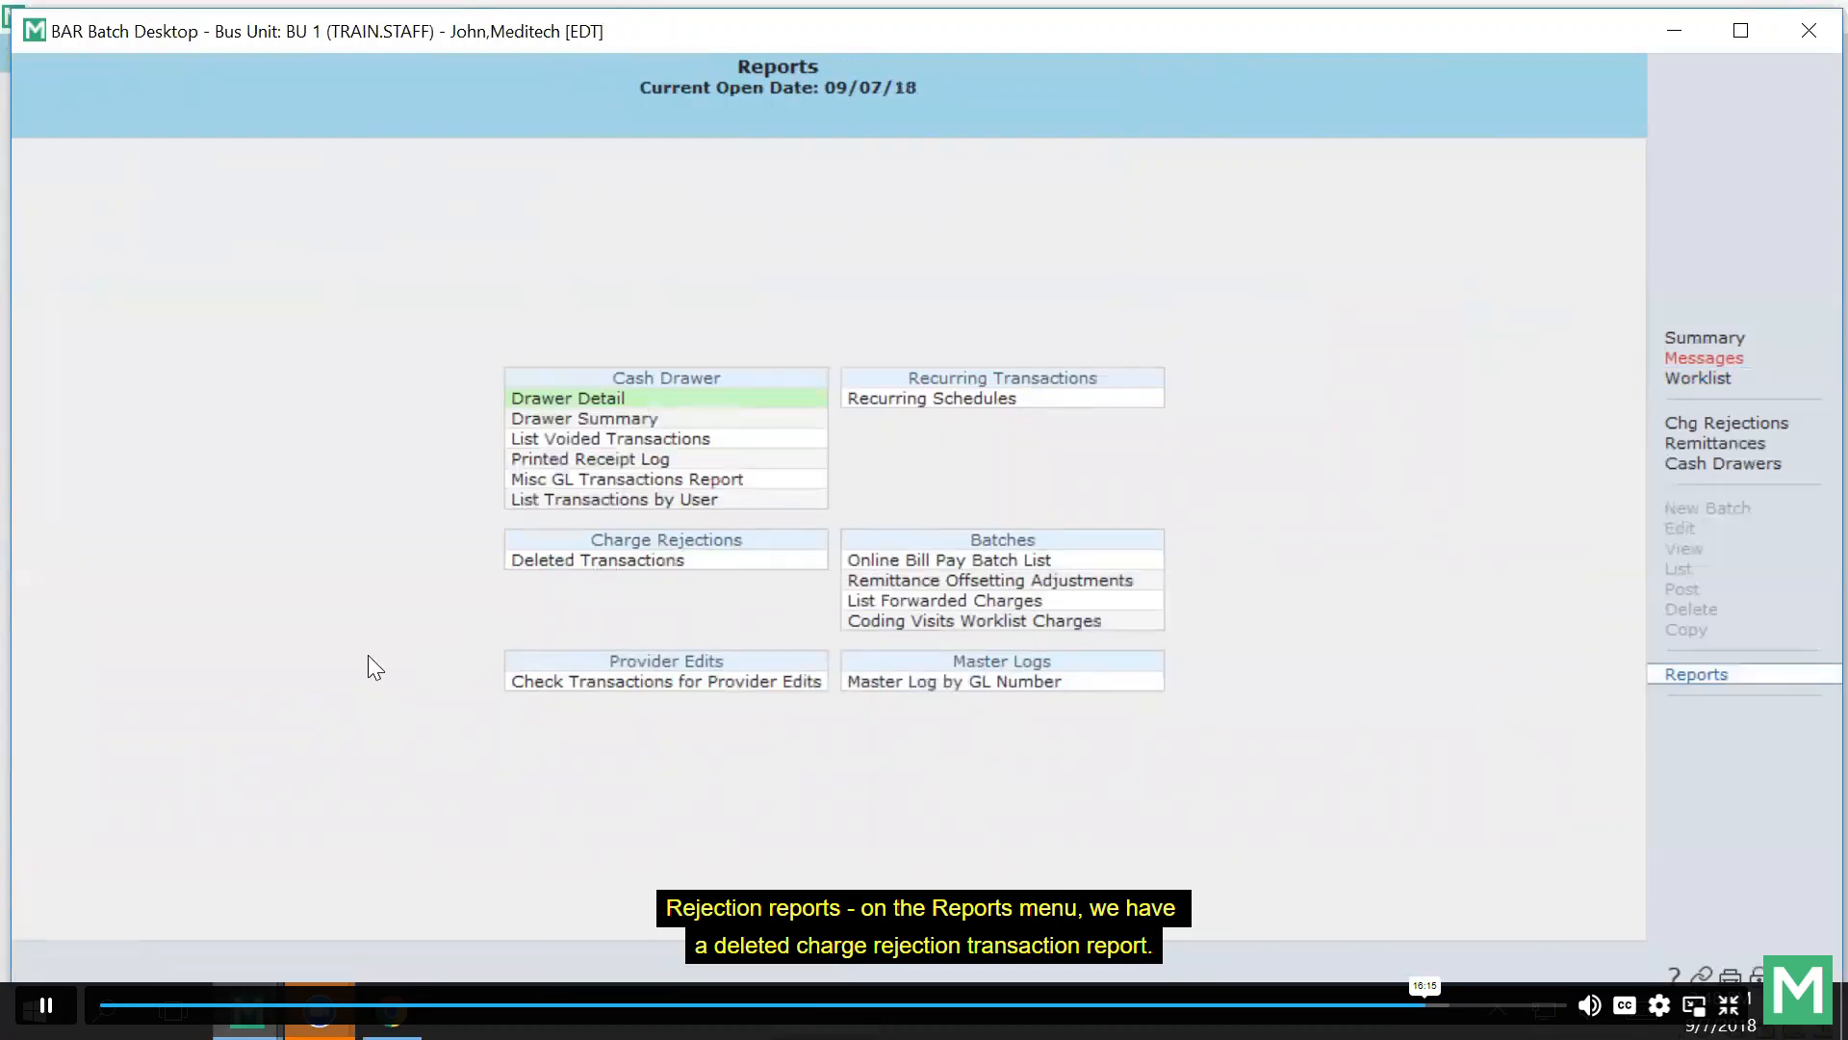
pyautogui.click(567, 560)
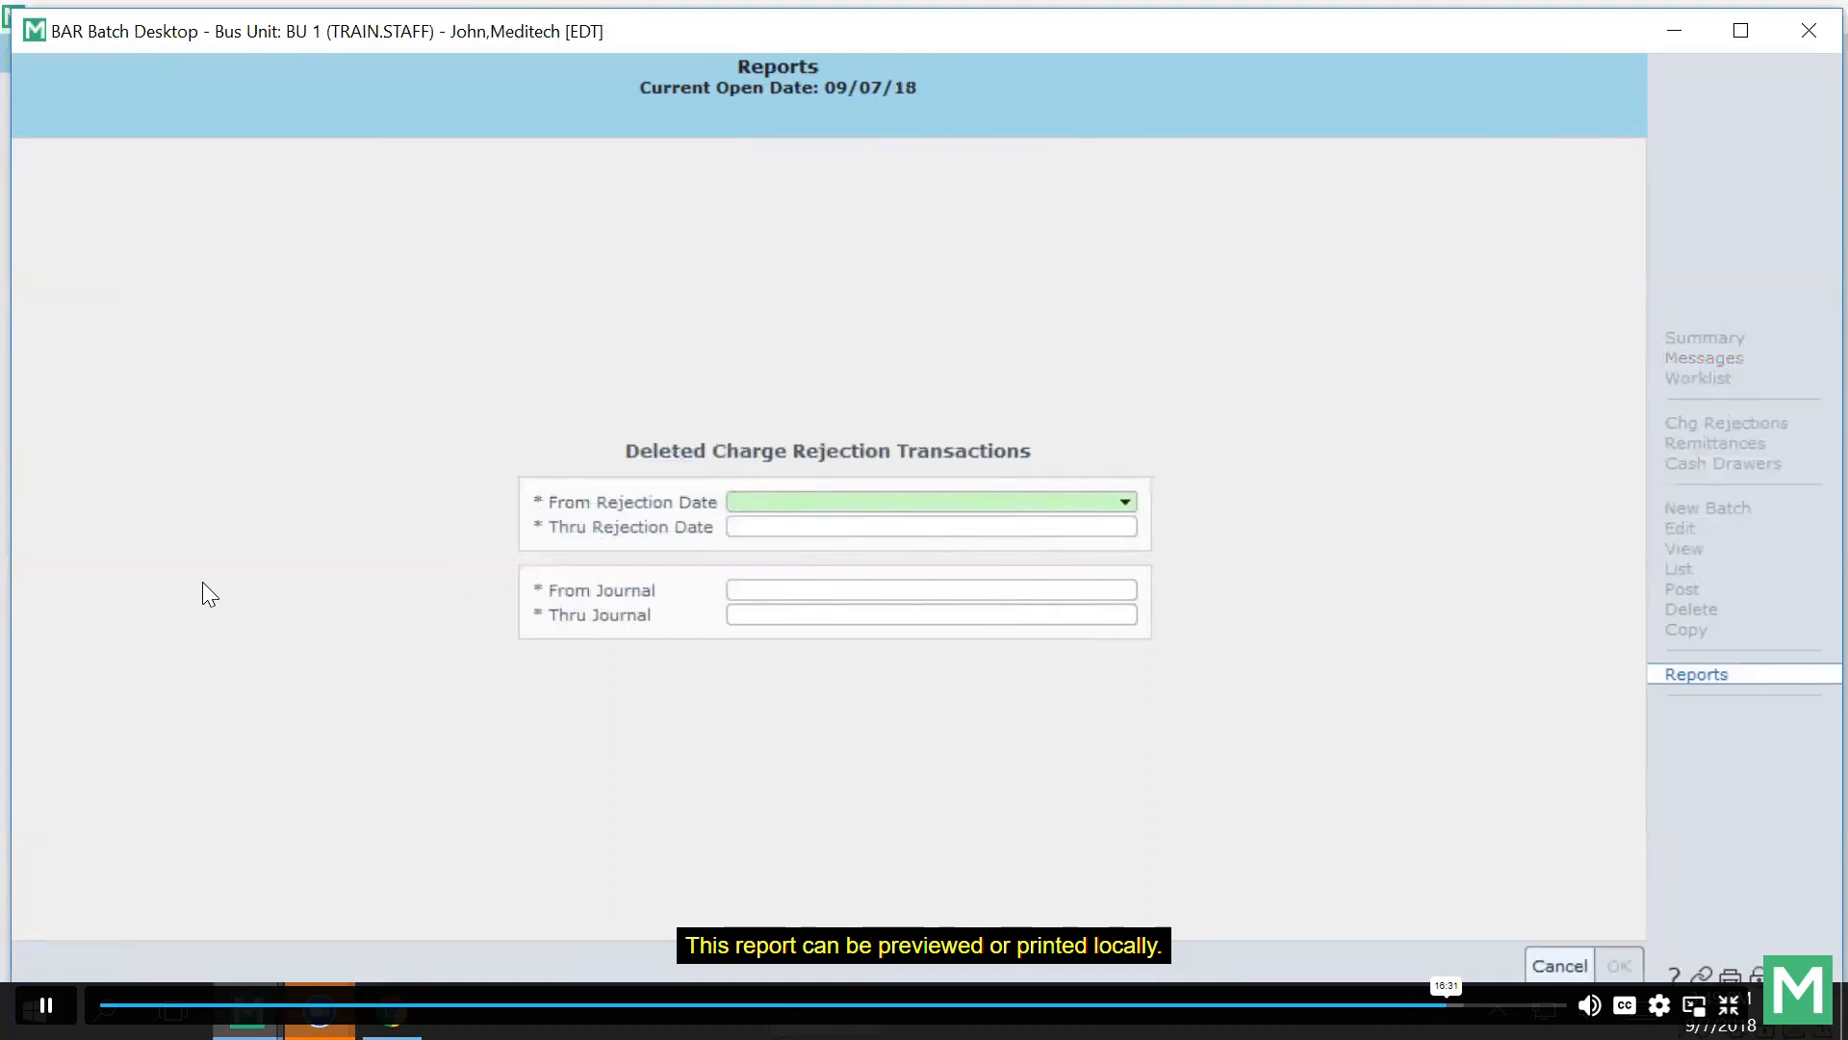
pyautogui.click(1560, 965)
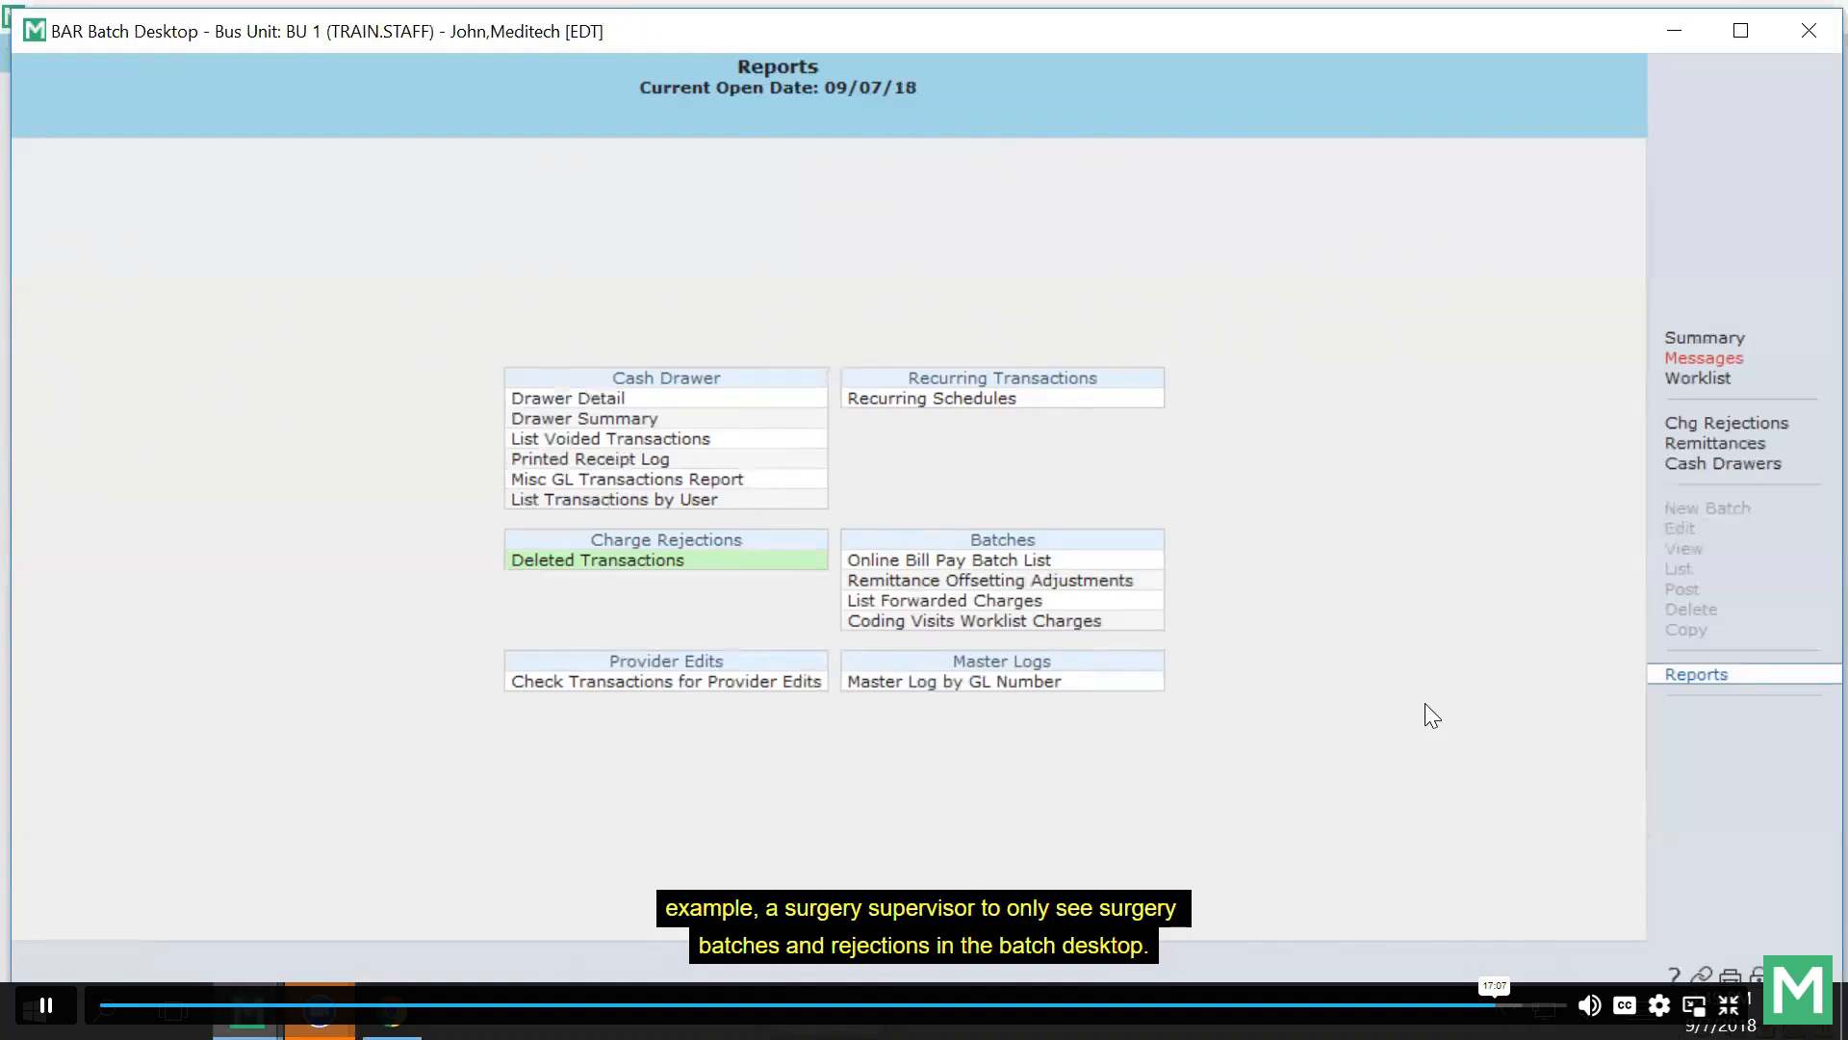
# Load the Billing Supervisor record in the BAR Access Dictionary.
pyautogui.click(1670, 44)
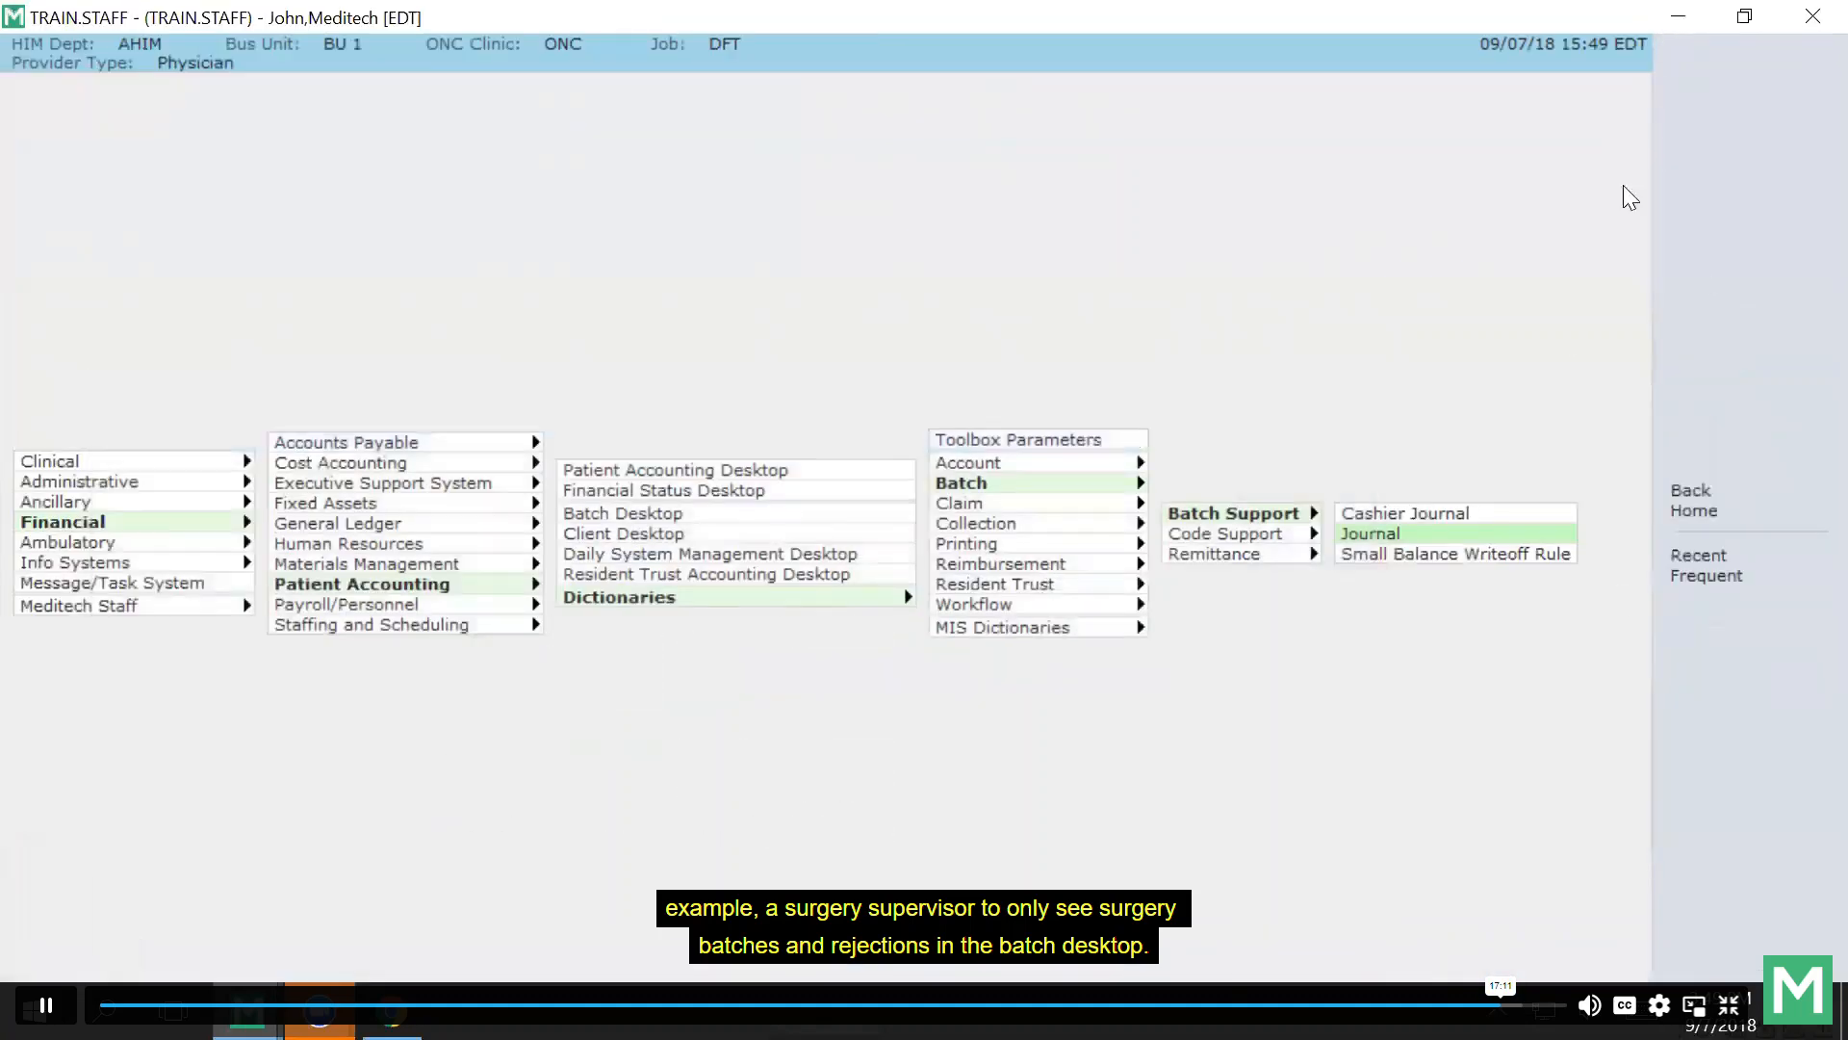
pyautogui.click(1109, 463)
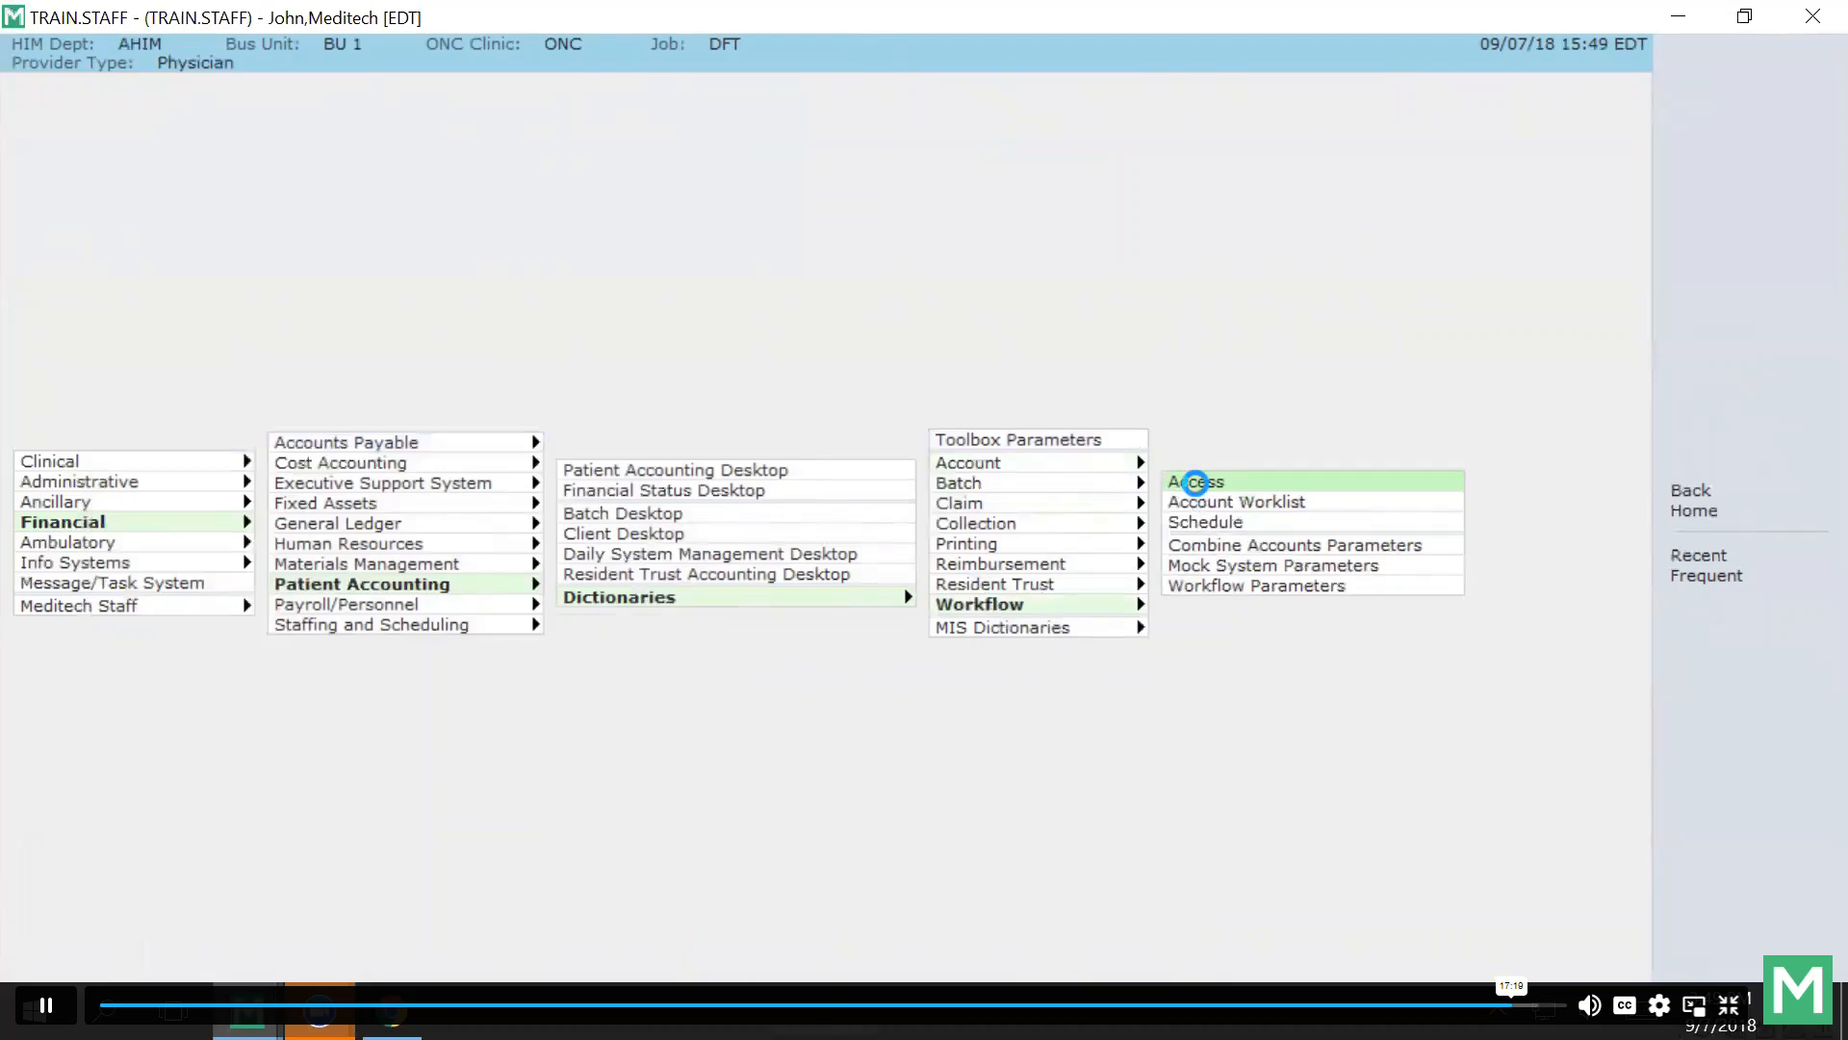
pyautogui.click(1197, 484)
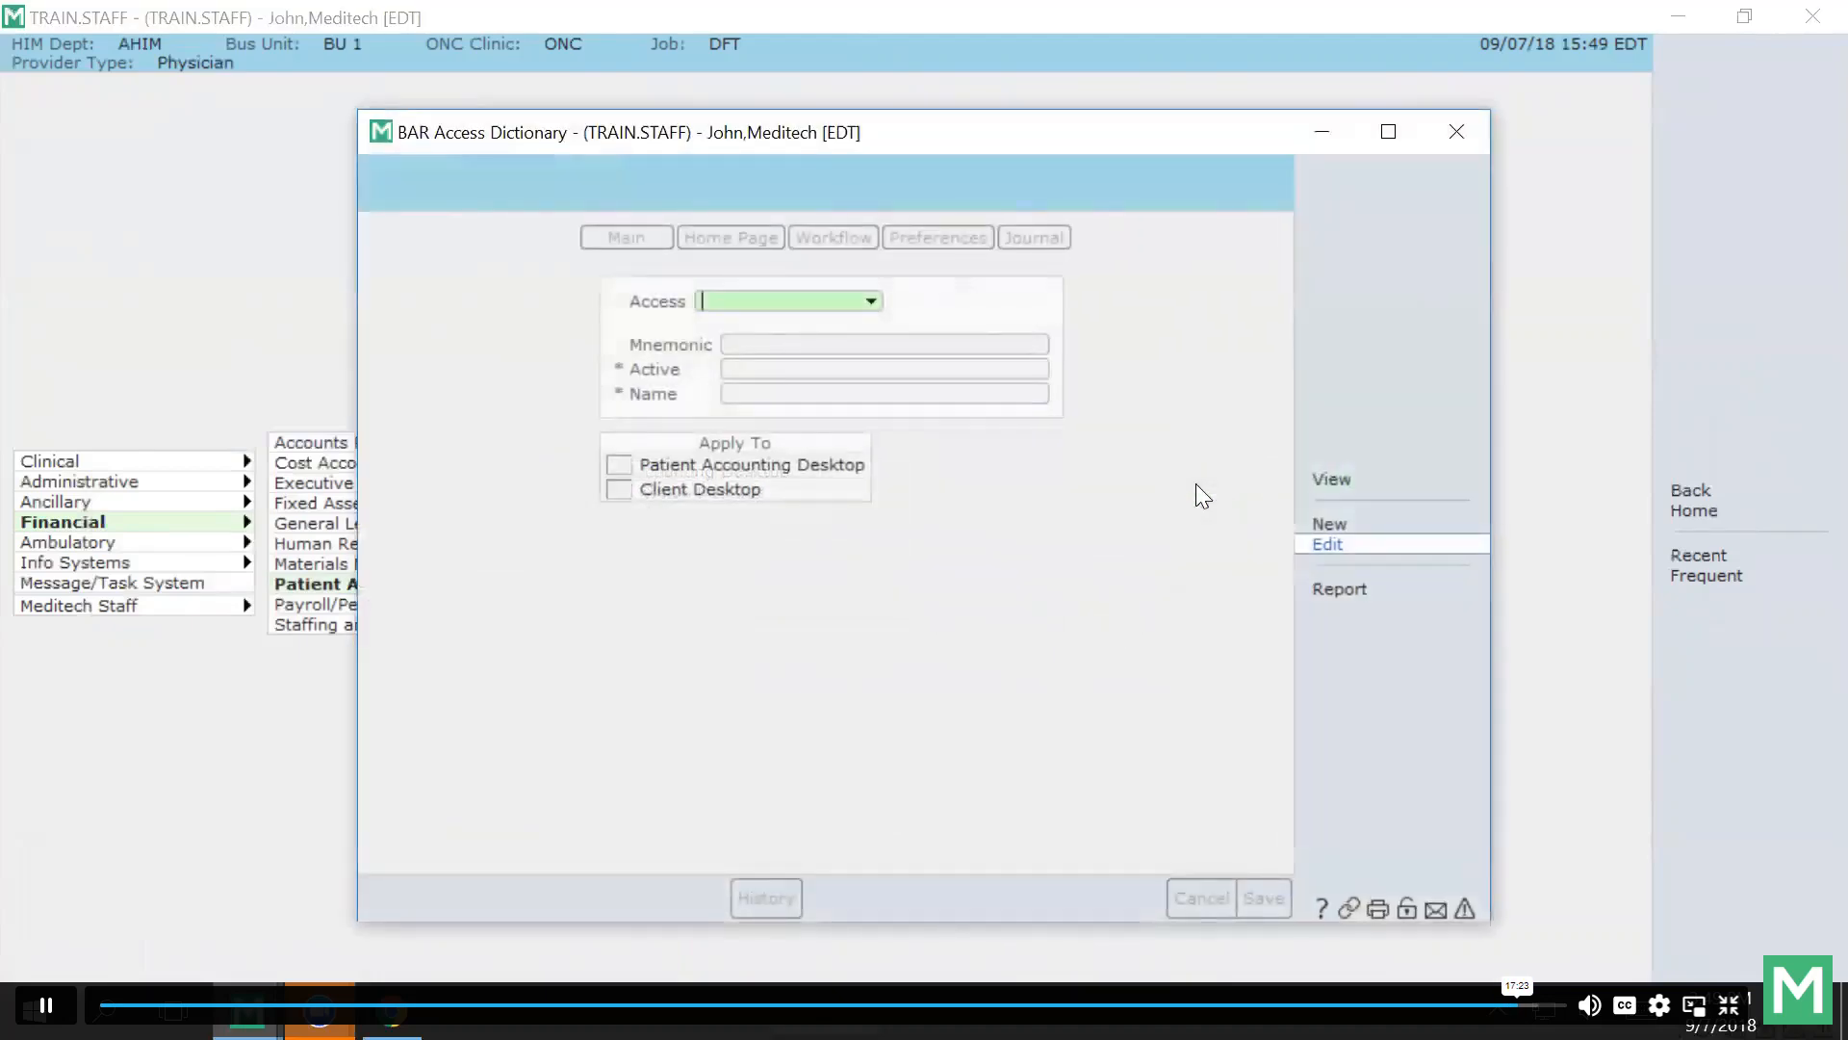
pyautogui.press('F9')
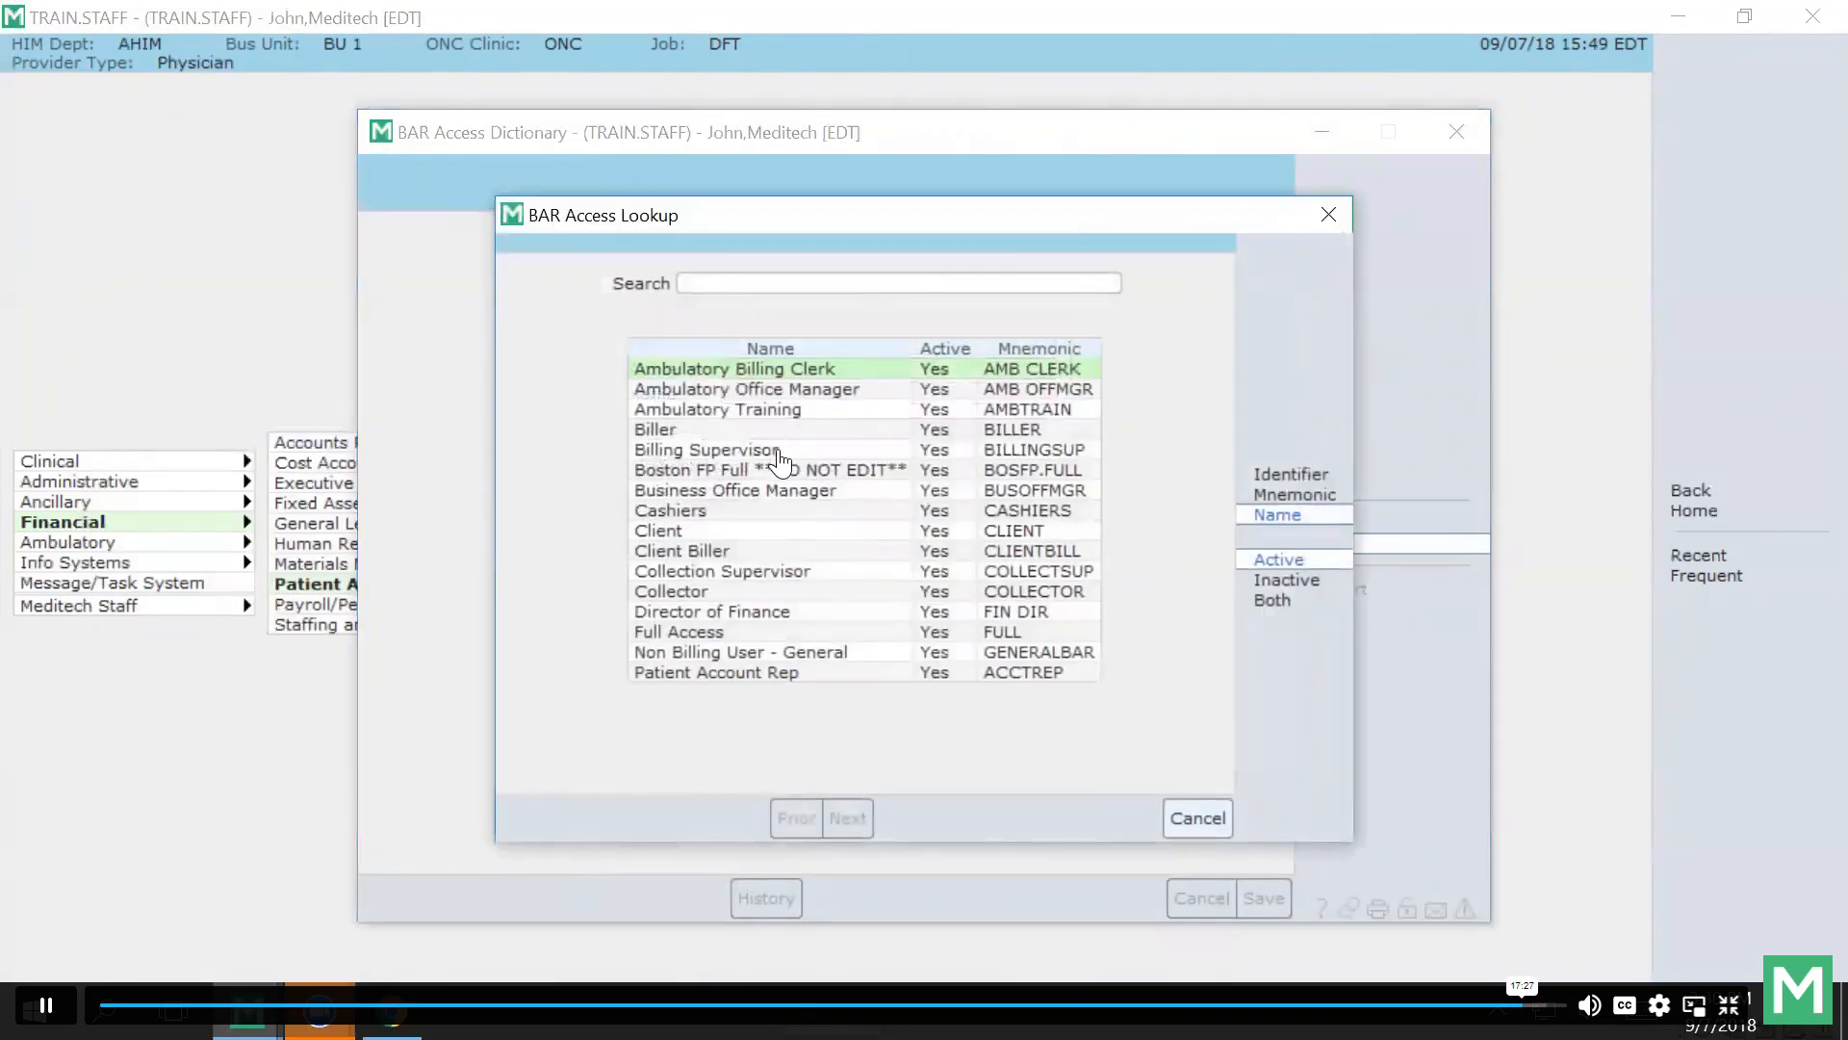
pyautogui.click(778, 449)
# On the Journal page, enter Eastern Business Unit as the business unit.
pyautogui.click(1388, 131)
pyautogui.click(1048, 123)
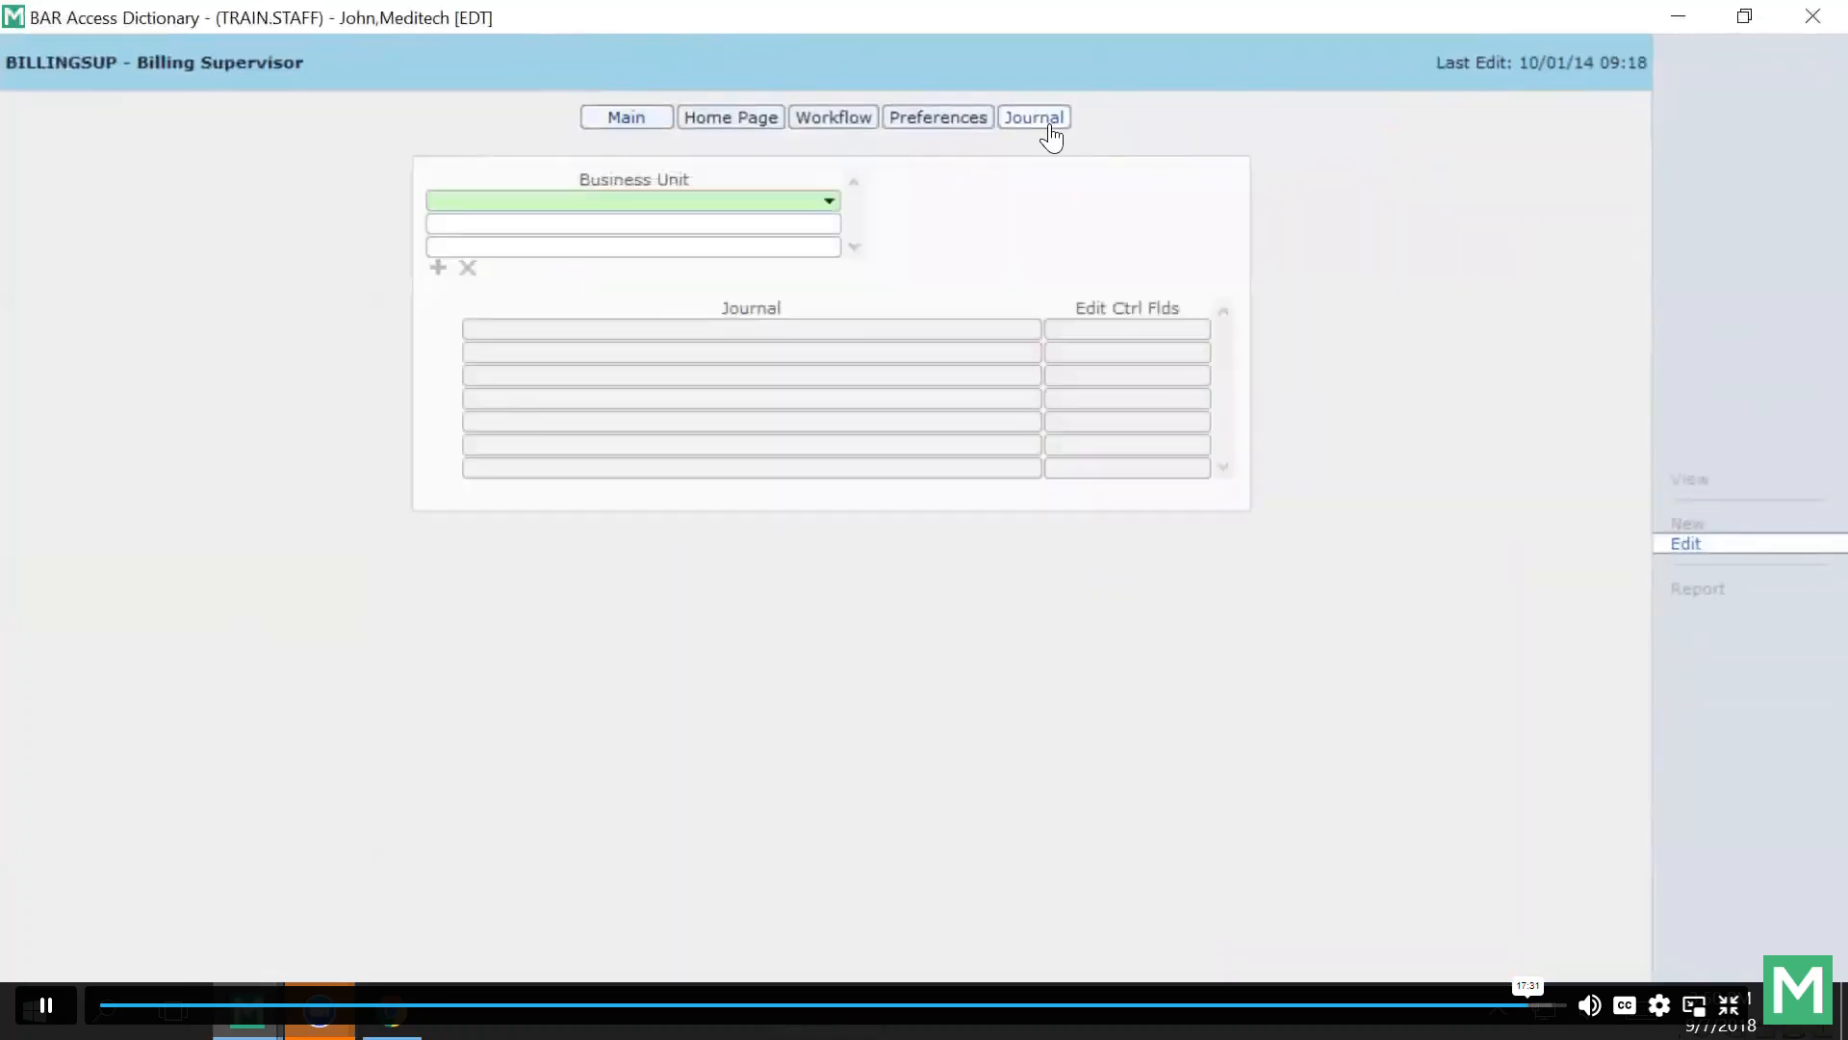
pyautogui.press('F9')
pyautogui.press('Return')
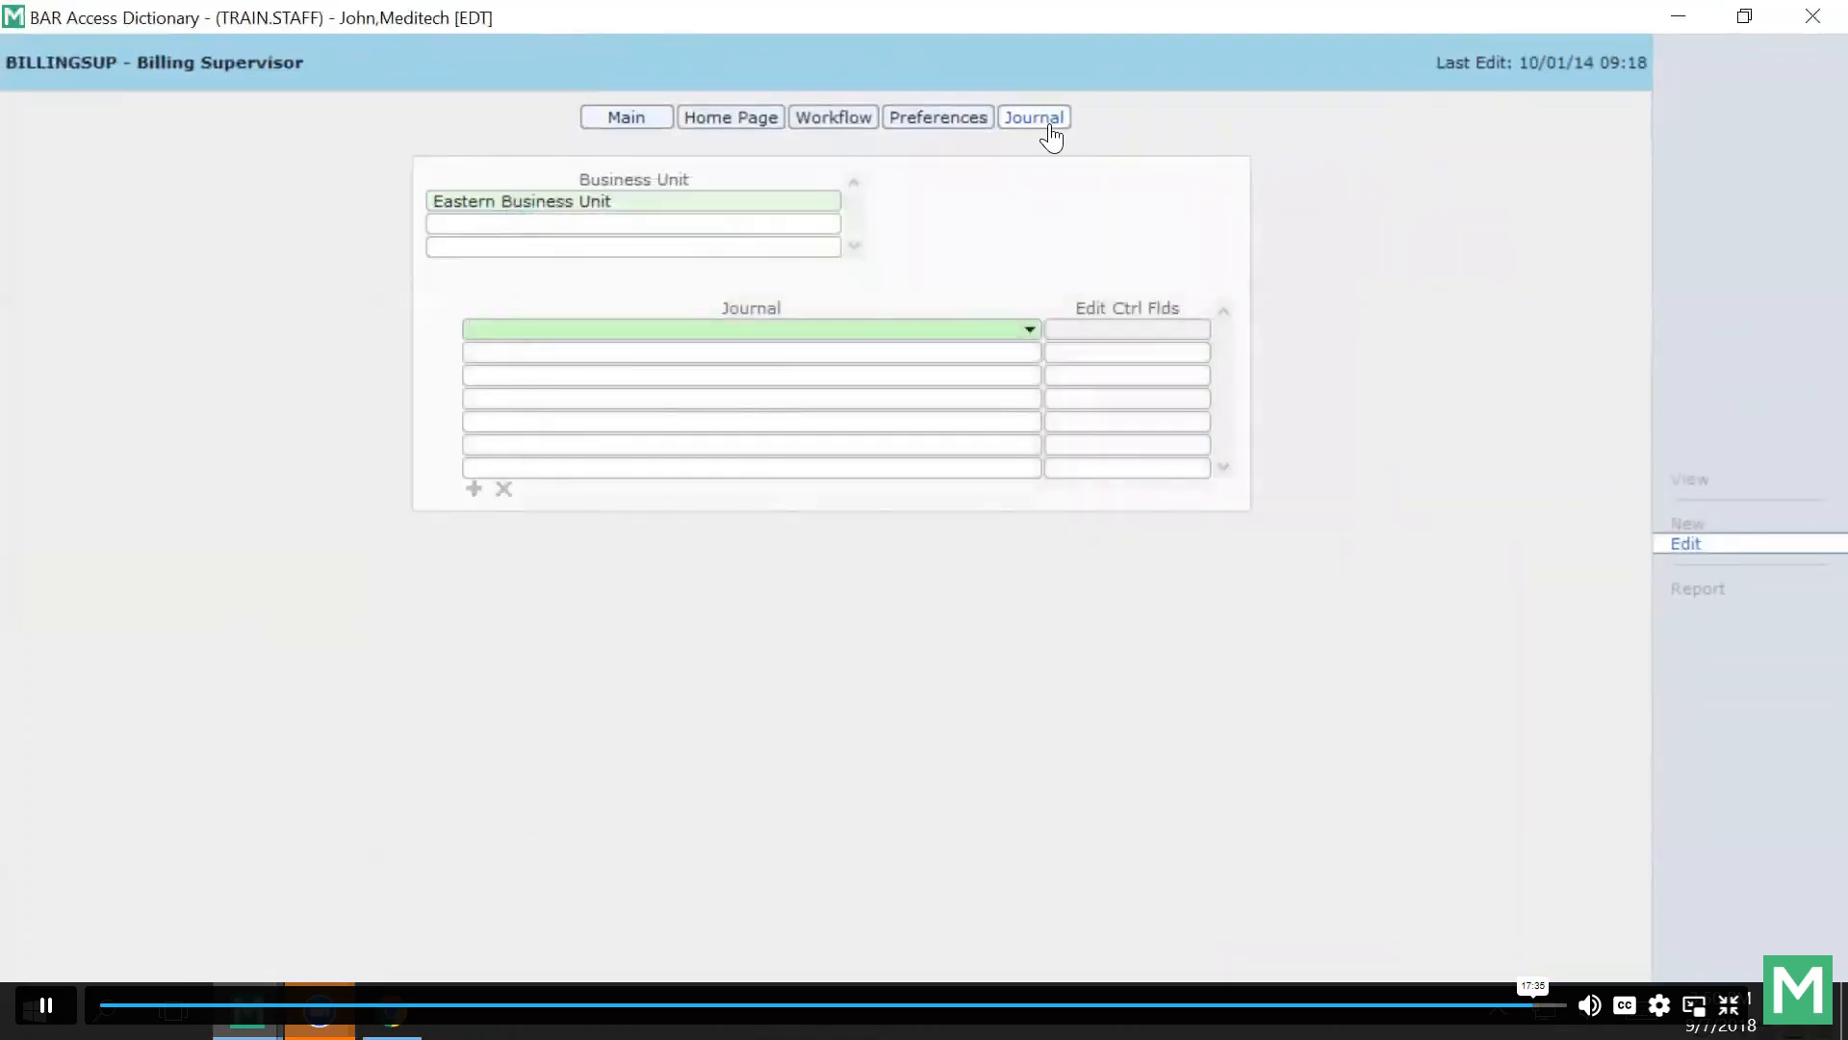